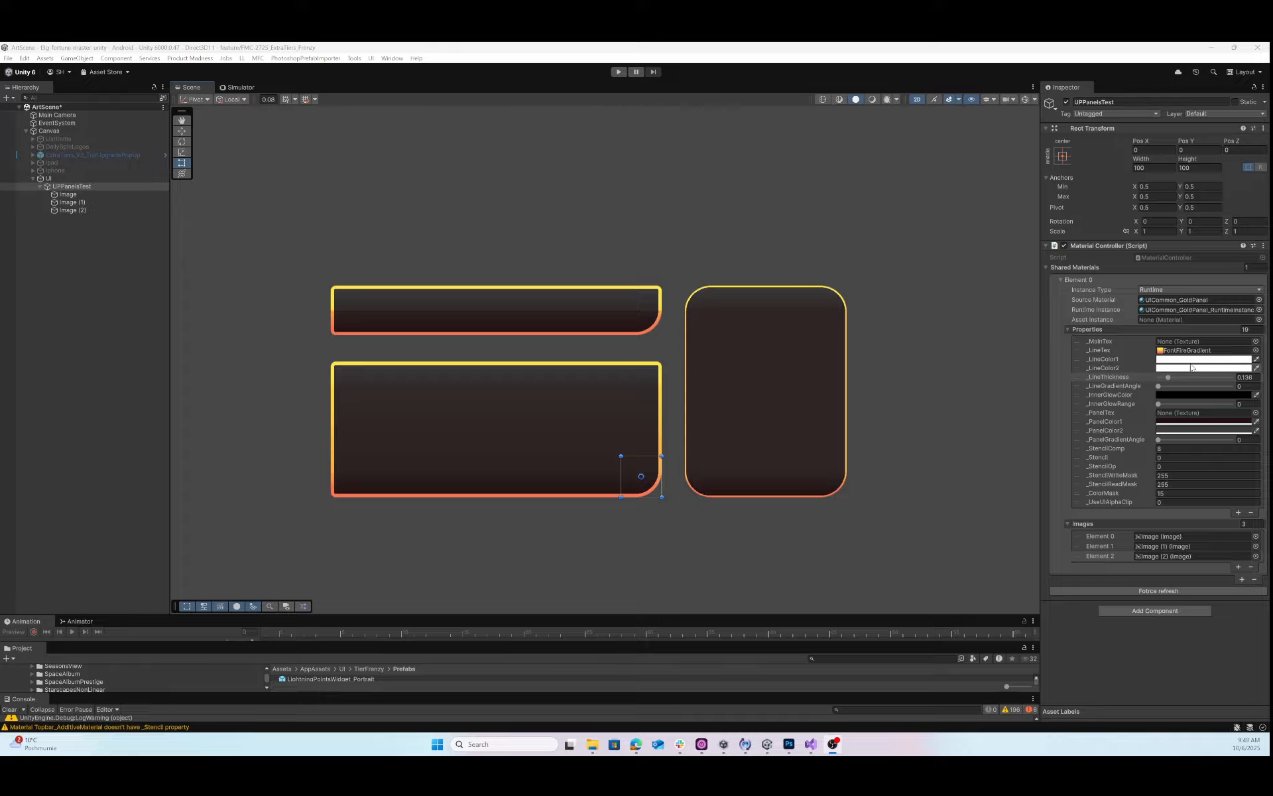
Set the shared material's line thickness to 0.327 and replace its line texture with None.
mouse_move(1168, 377)
mouse_down()
mouse_move(1194, 376)
mouse_move(1181, 377)
mouse_up()
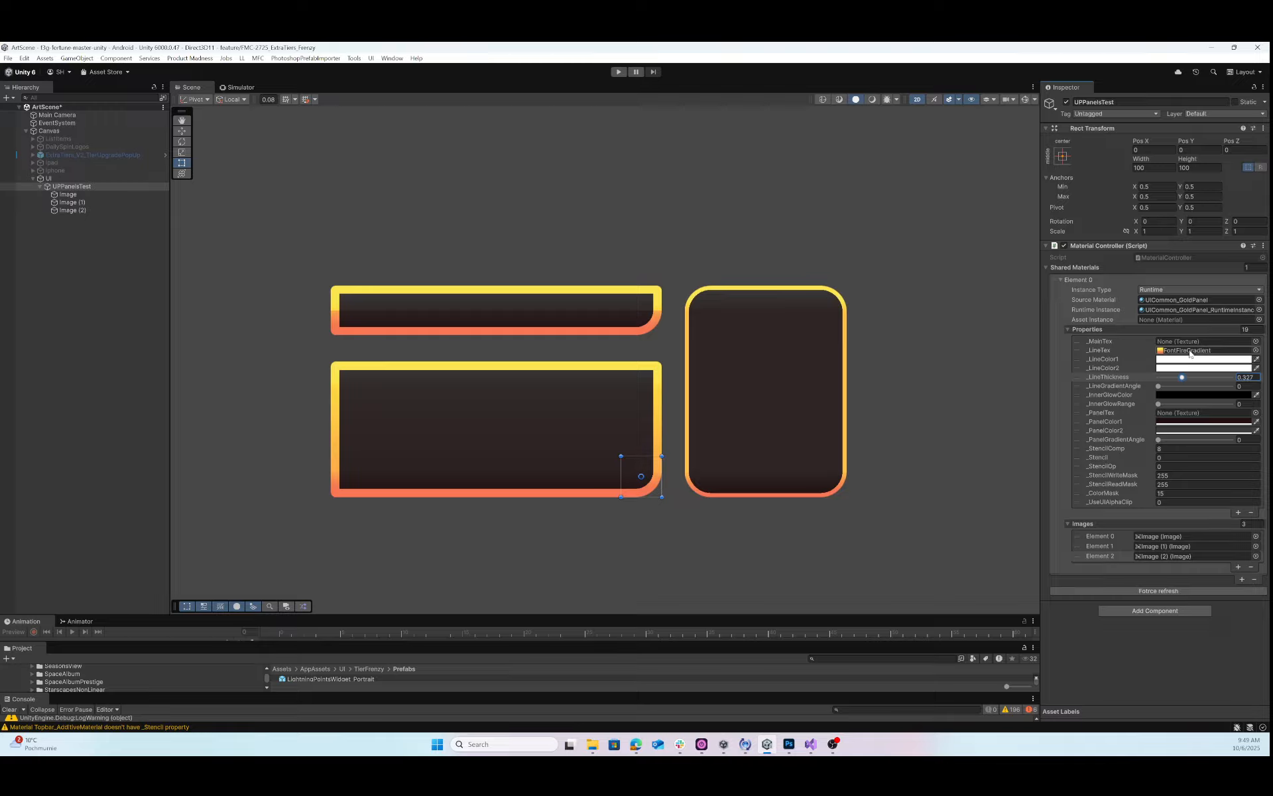
click(1256, 351)
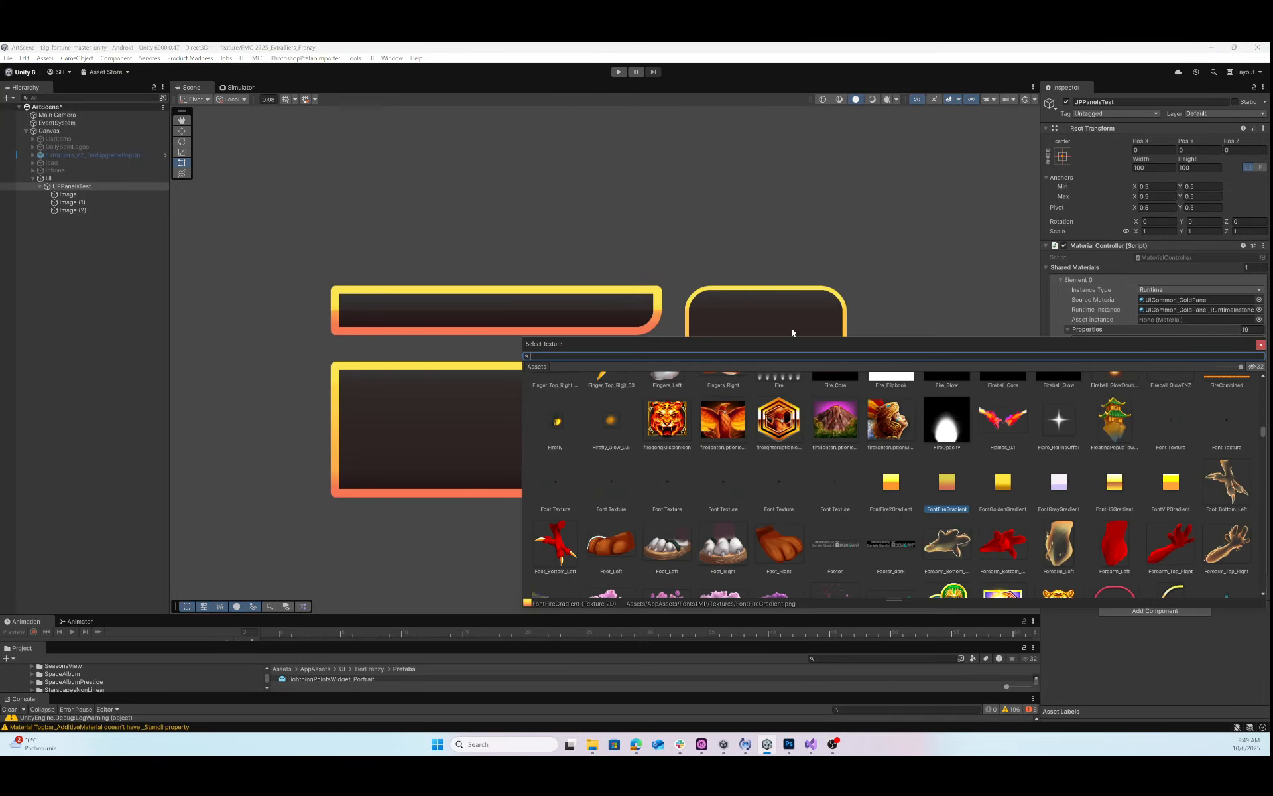
text(non)
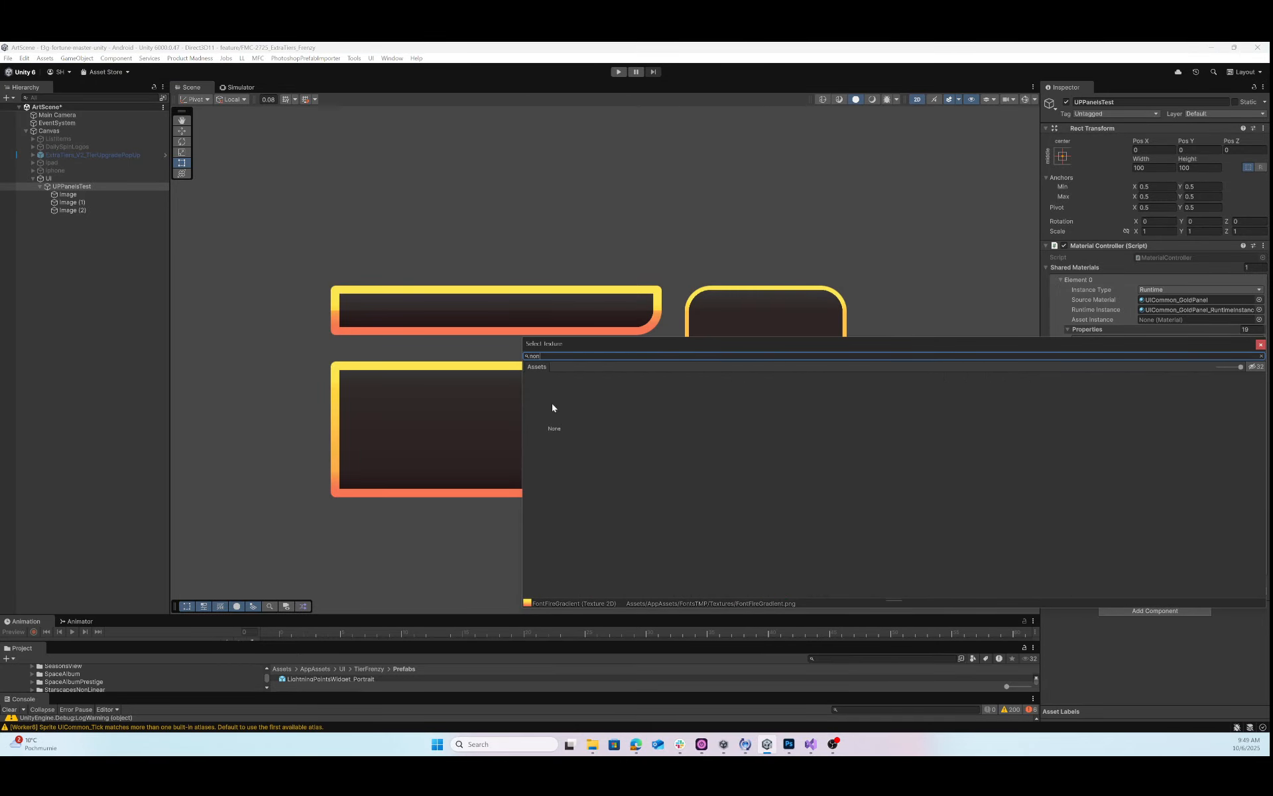
double_click(553, 408)
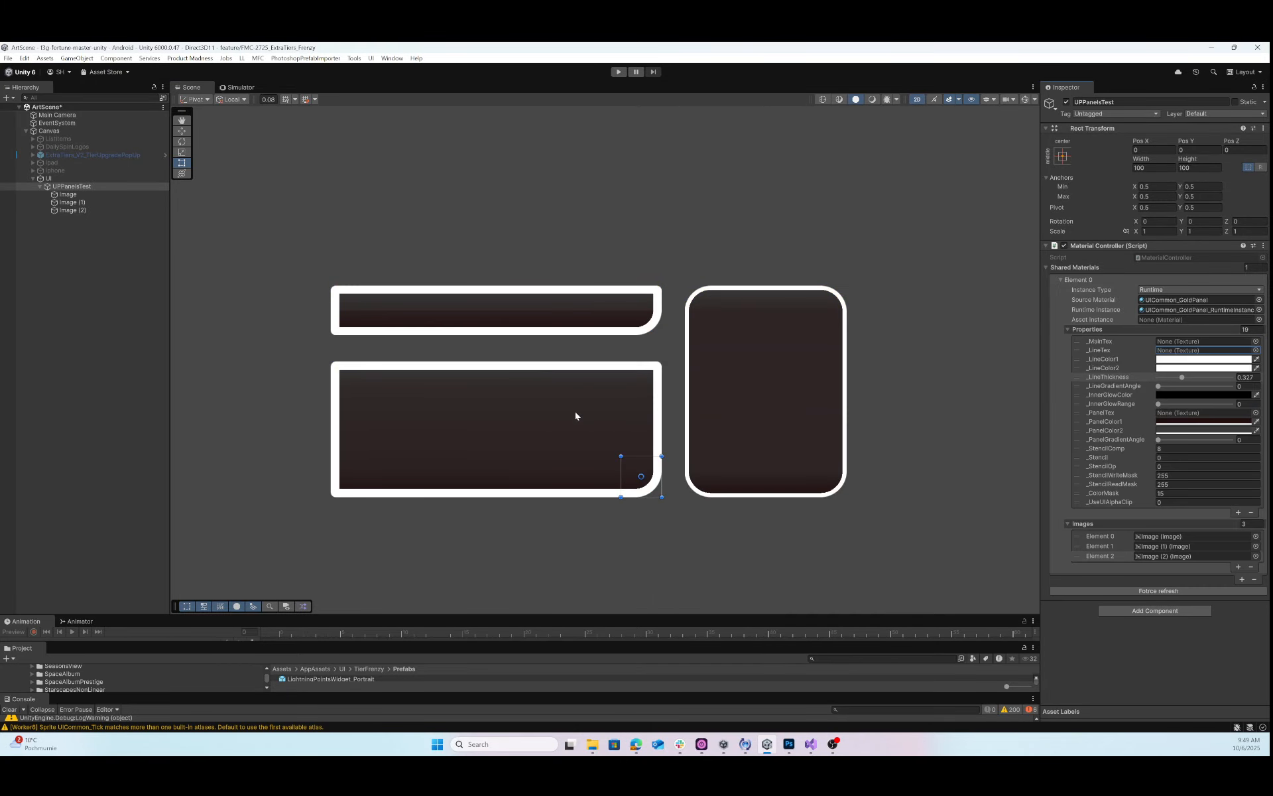
Set _LineColor1 of the shared material to pure red FF0000.
click(1186, 361)
drag(1238, 430, 1241, 405)
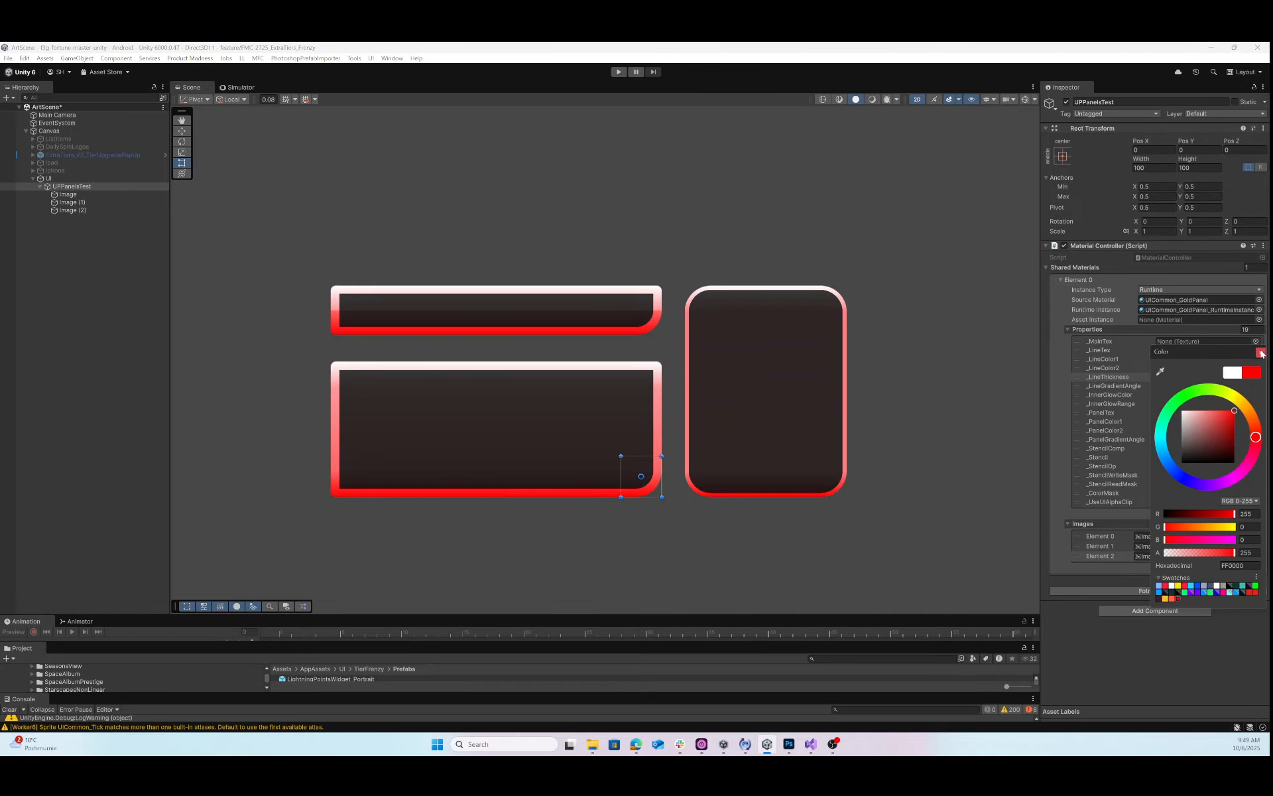
click(1261, 352)
Set _LineColor2 to yellow FFE300 and the line gradient angle to 316.
click(1187, 368)
mouse_move(1221, 468)
mouse_down()
mouse_move(1205, 451)
mouse_move(1240, 413)
mouse_up()
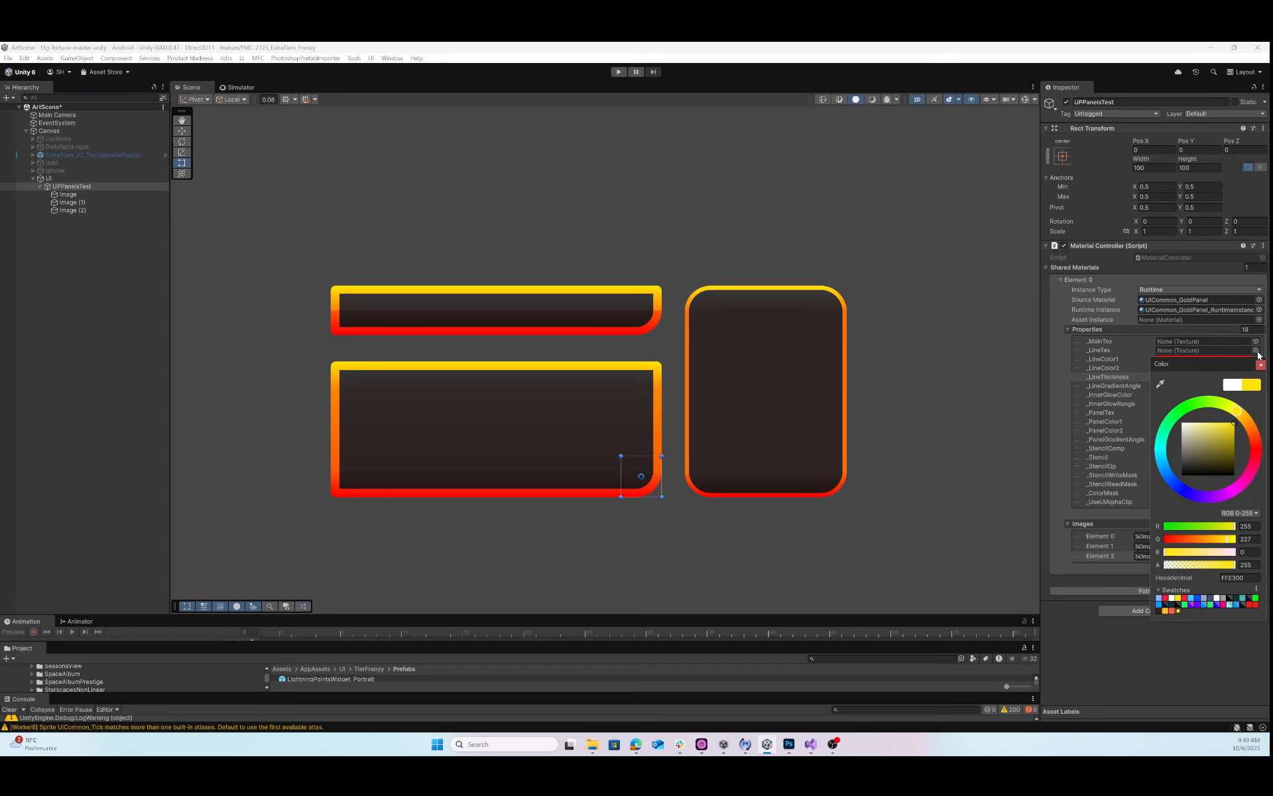
click(1261, 364)
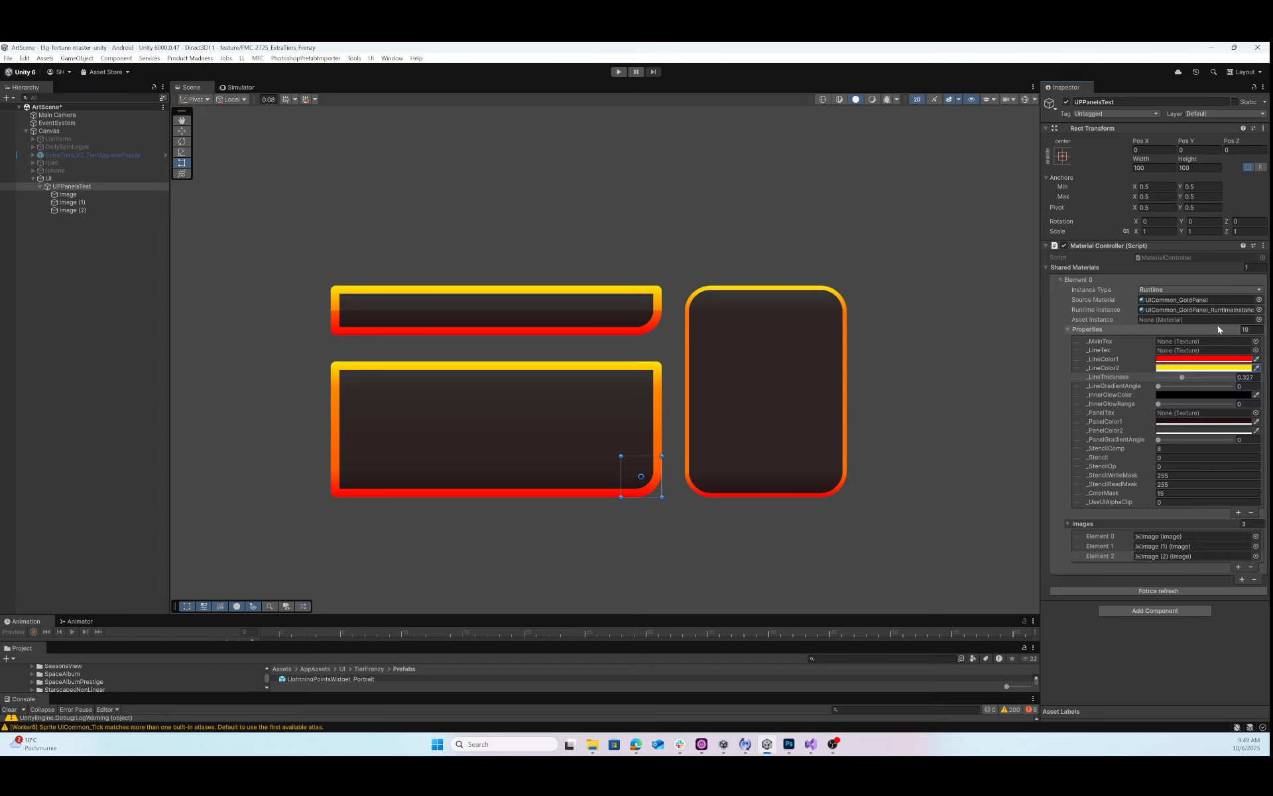
drag(1159, 386, 1224, 396)
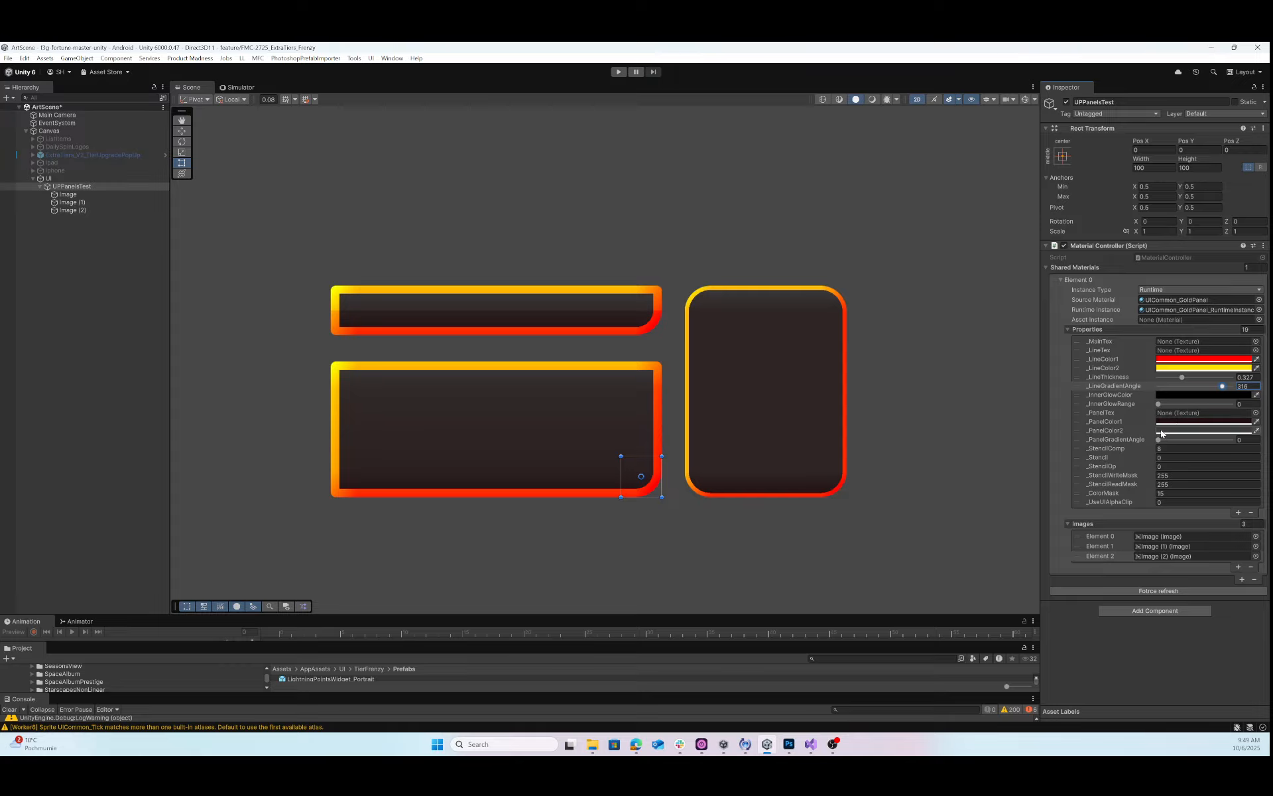
Set _PanelColor2 to a medium blue and _PanelColor1 to a very dark blue, 0C1015.
click(1207, 427)
click(1166, 533)
mouse_move(1224, 513)
mouse_down()
mouse_move(1249, 495)
mouse_move(1203, 484)
mouse_move(1201, 508)
mouse_move(1205, 490)
mouse_move(1215, 509)
mouse_up()
click(1172, 529)
click(1261, 421)
click(1202, 422)
click(1168, 522)
mouse_move(1214, 509)
mouse_down()
mouse_move(1224, 500)
mouse_move(1207, 523)
mouse_up()
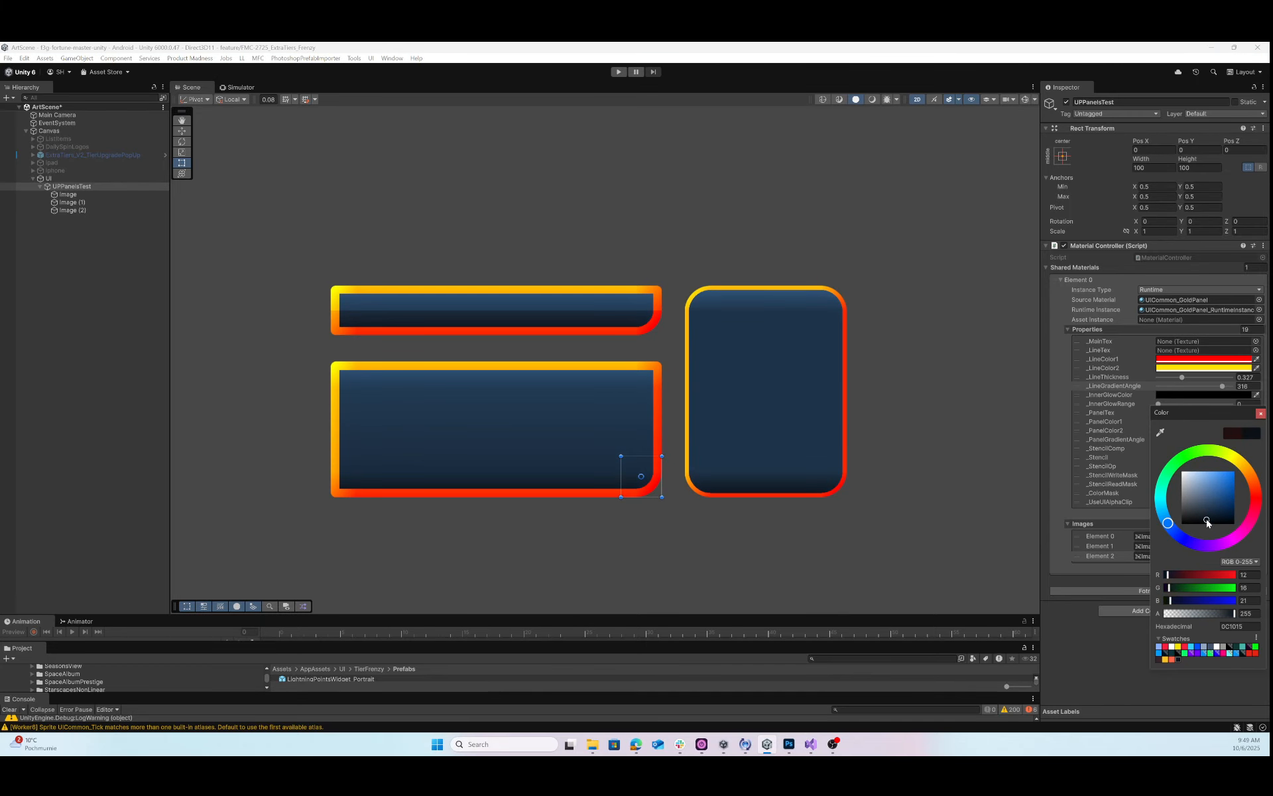
click(1261, 413)
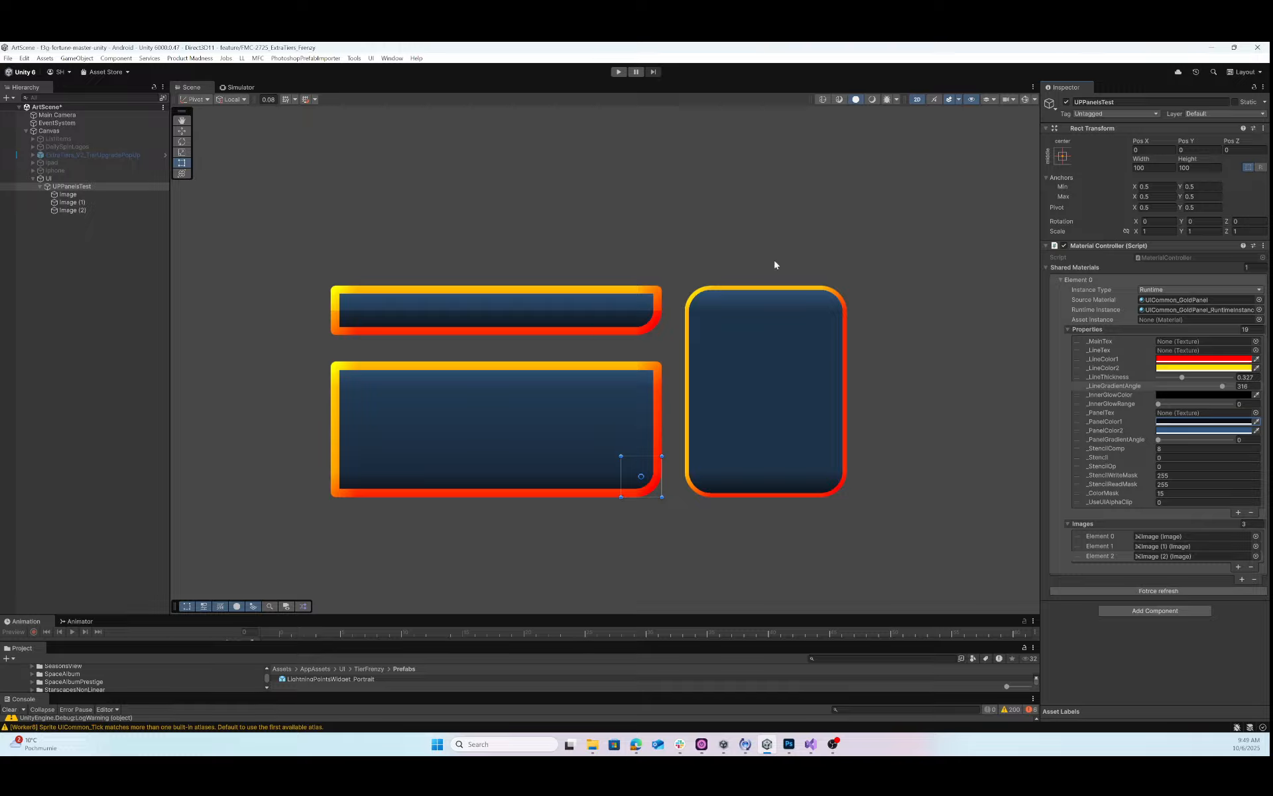
Set the panel gradient angle to 8 and give the panels a slightly transparent red FF0000 inner glow with range 1.
mouse_move(1159, 440)
mouse_down()
mouse_move(1223, 457)
mouse_move(1160, 455)
mouse_up()
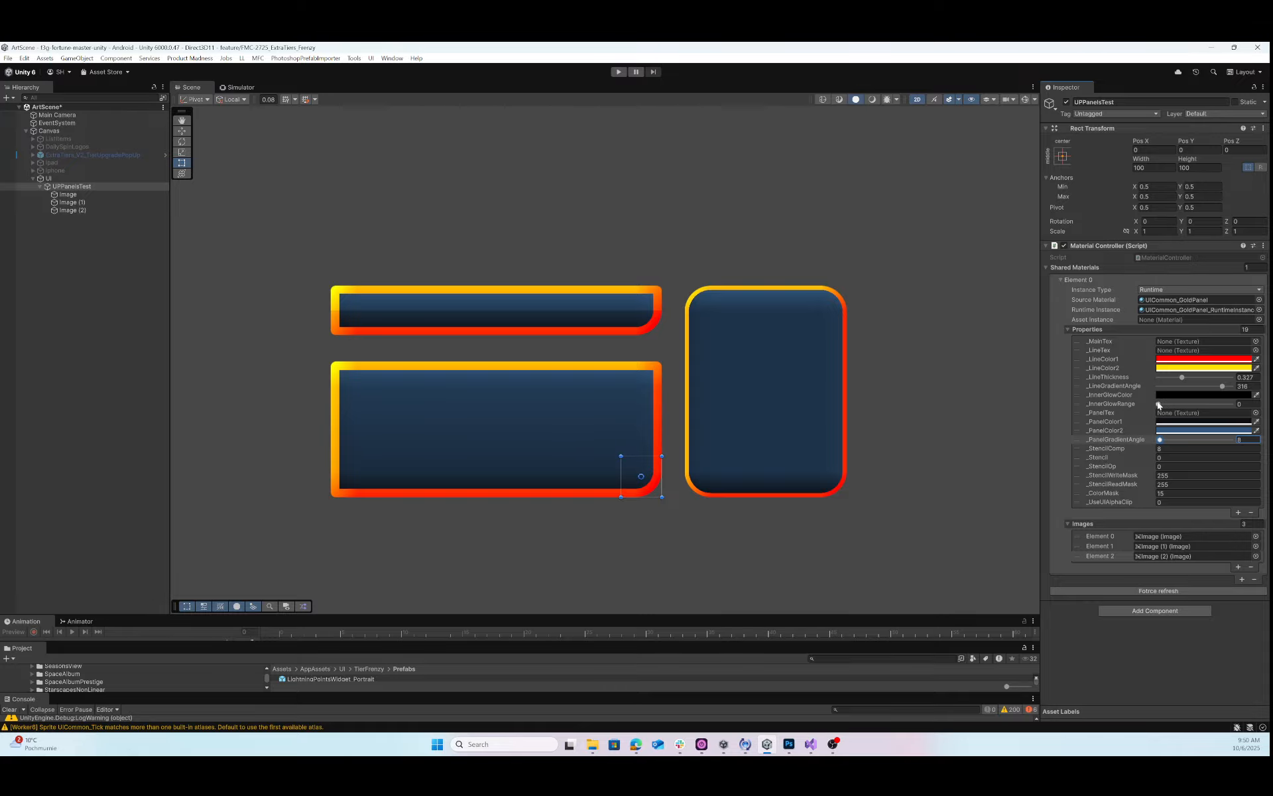
click(1215, 394)
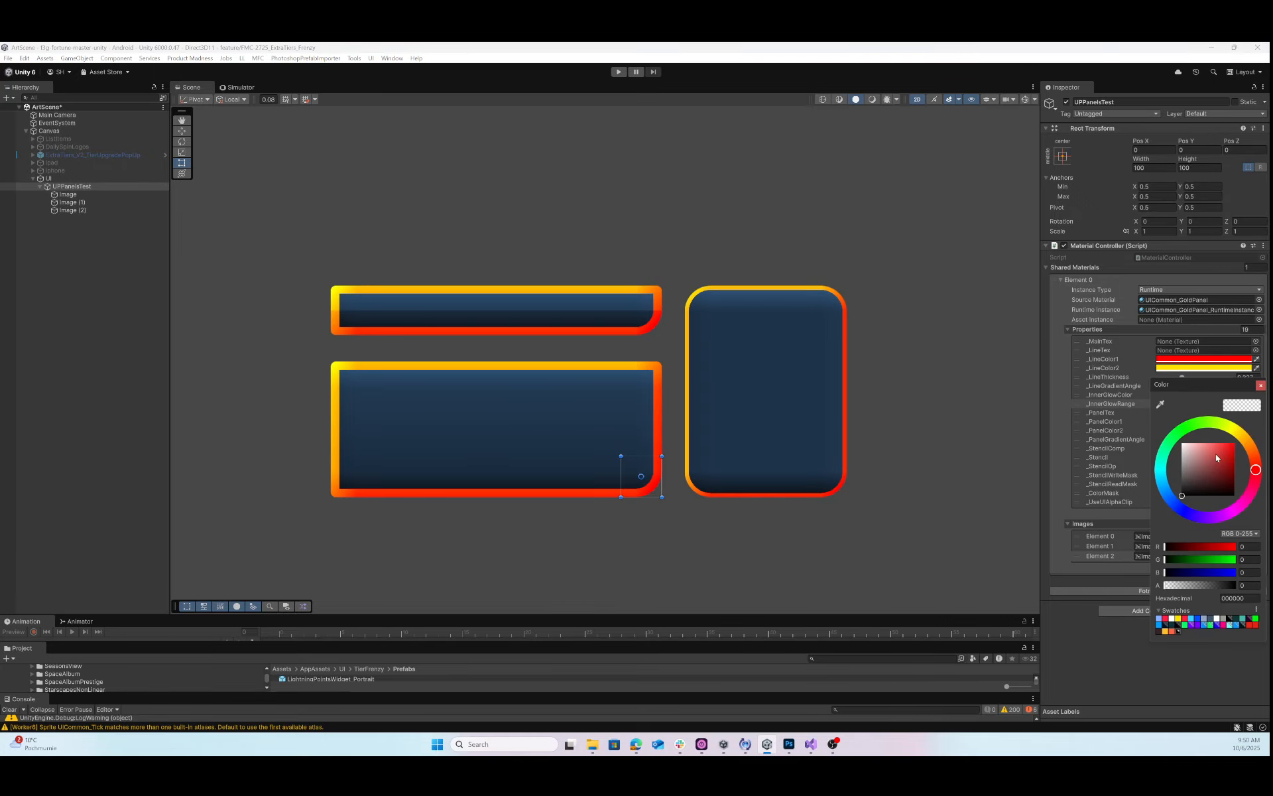
drag(1215, 453, 1256, 427)
drag(1185, 586, 1236, 584)
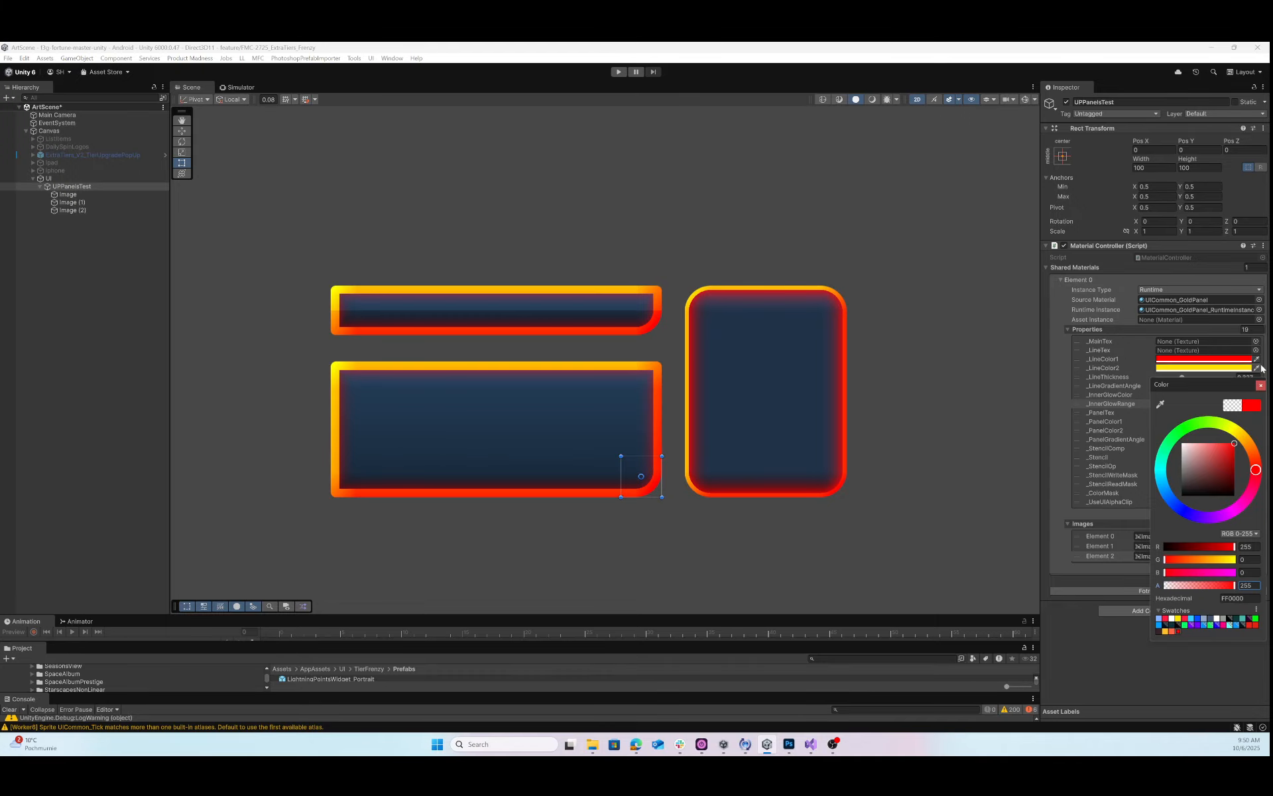
mouse_move(1223, 583)
mouse_down()
mouse_move(1170, 586)
mouse_move(1233, 587)
mouse_move(1179, 586)
mouse_move(1221, 587)
mouse_up()
click(1261, 385)
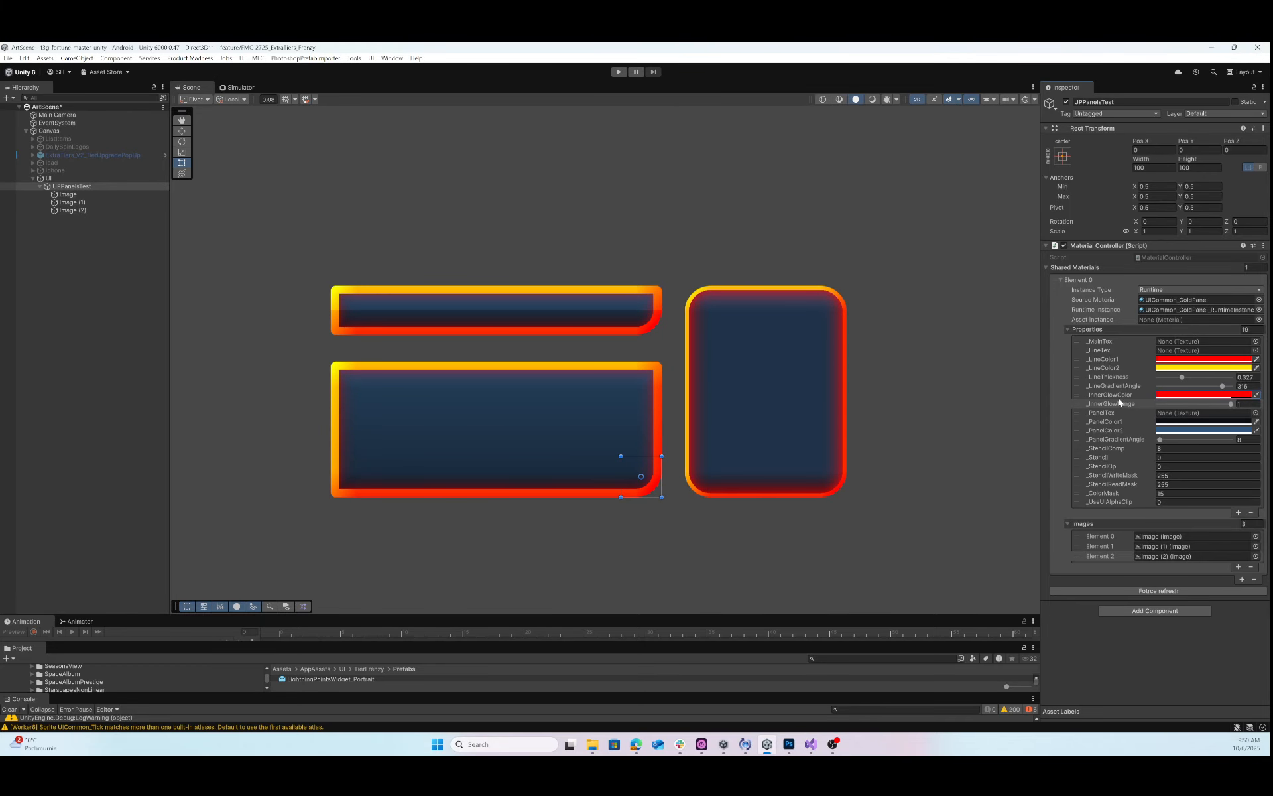
Reduce the line thickness to 0.1, darken the inner glow color to a deep red, and deselect the panels object.
drag(1182, 378, 1166, 382)
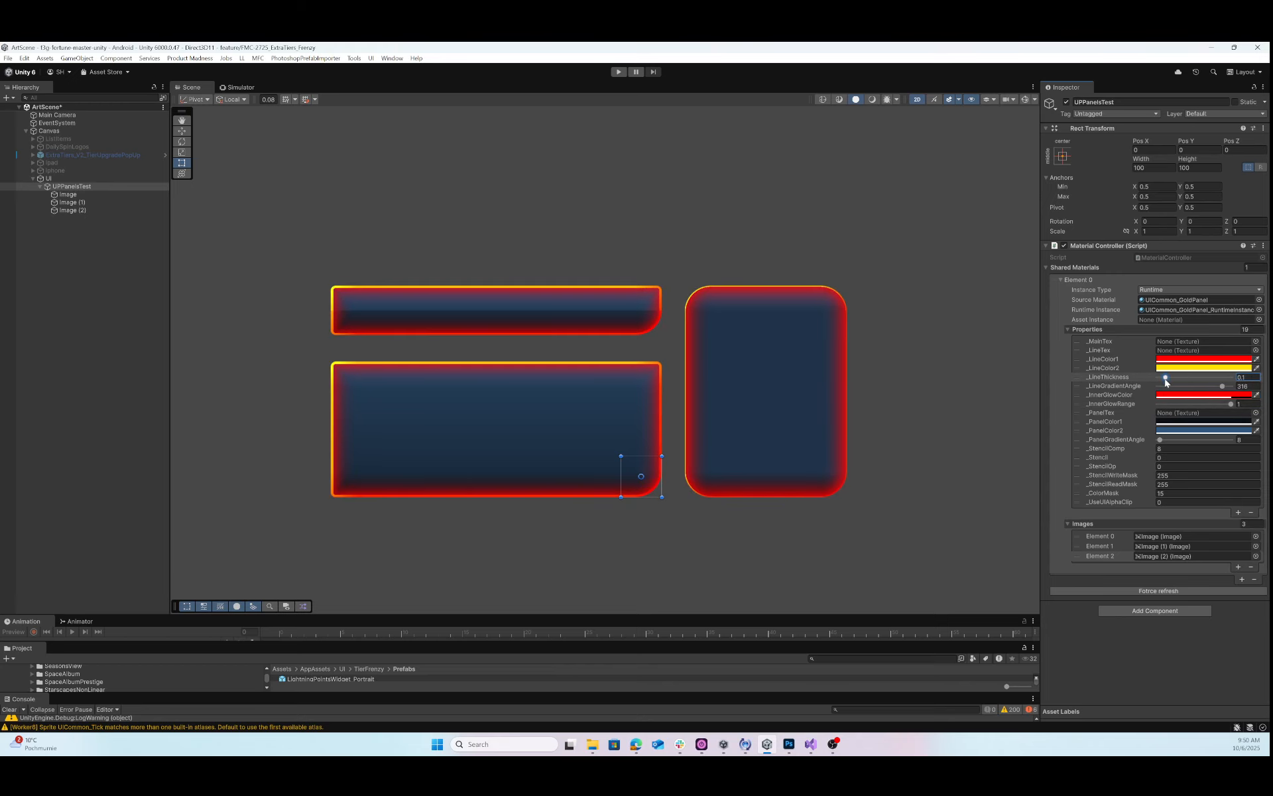
click(1189, 396)
click(1214, 489)
drag(1215, 489, 1219, 490)
click(875, 263)
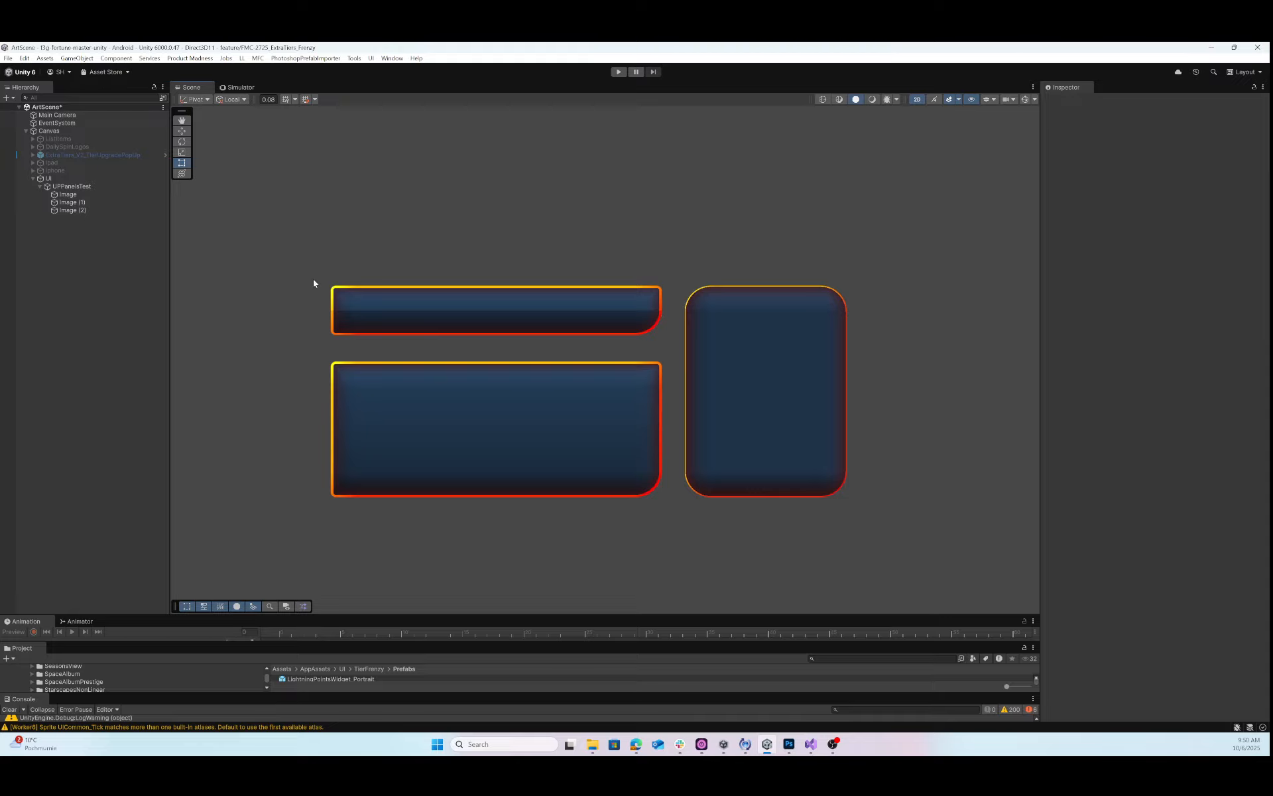
Examine the first Image's sprite and material settings, then the borders, corners and inner glow of the UPPanelsTest panels up close.
click(69, 194)
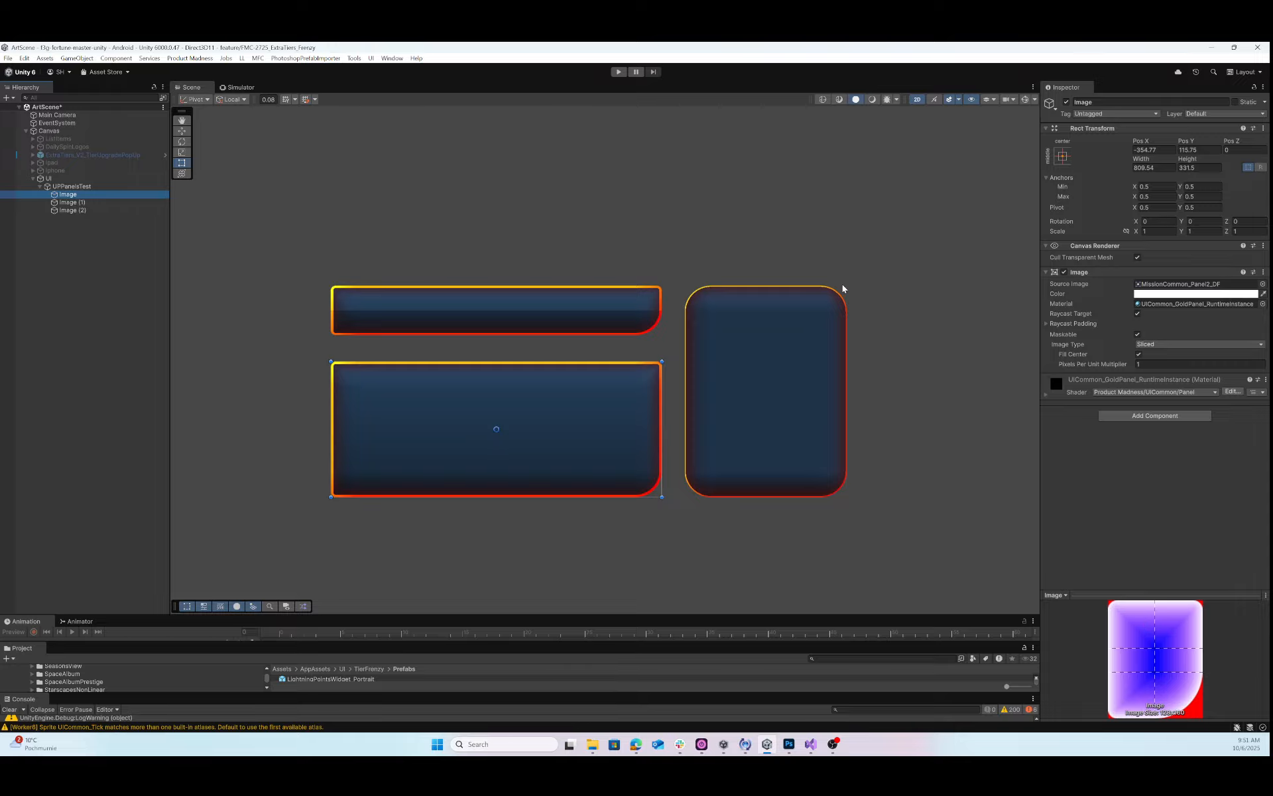
click(65, 188)
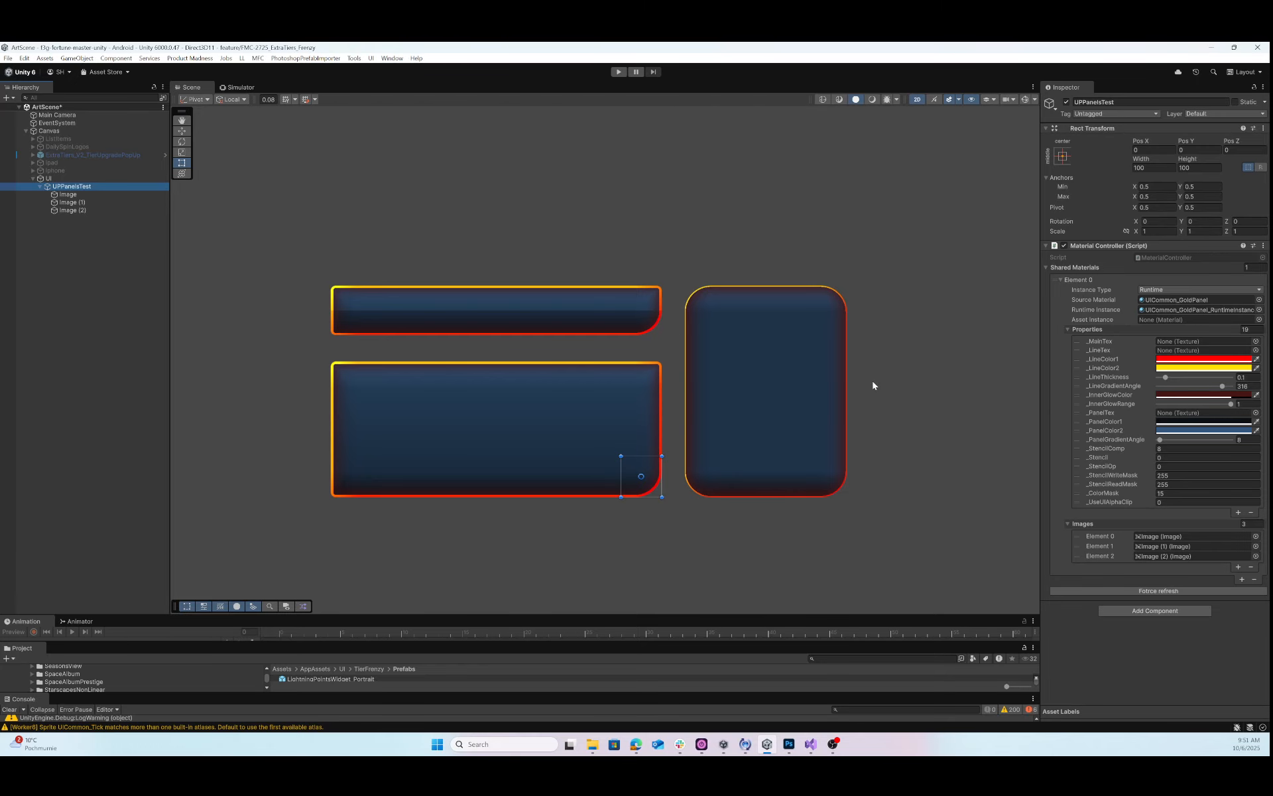
scroll(734, 436, up, 2)
middle_drag(651, 396, 690, 409)
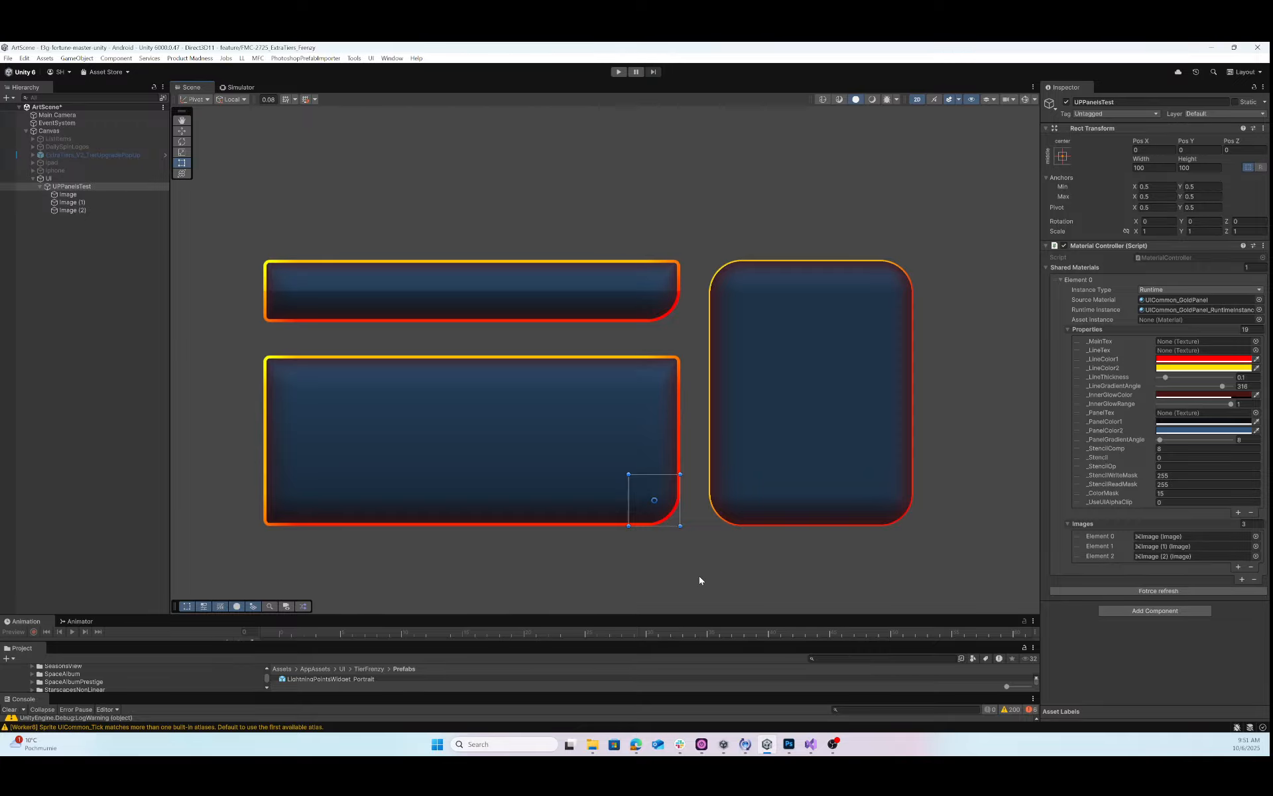
scroll(699, 575, up, 2)
middle_drag(688, 511, 718, 516)
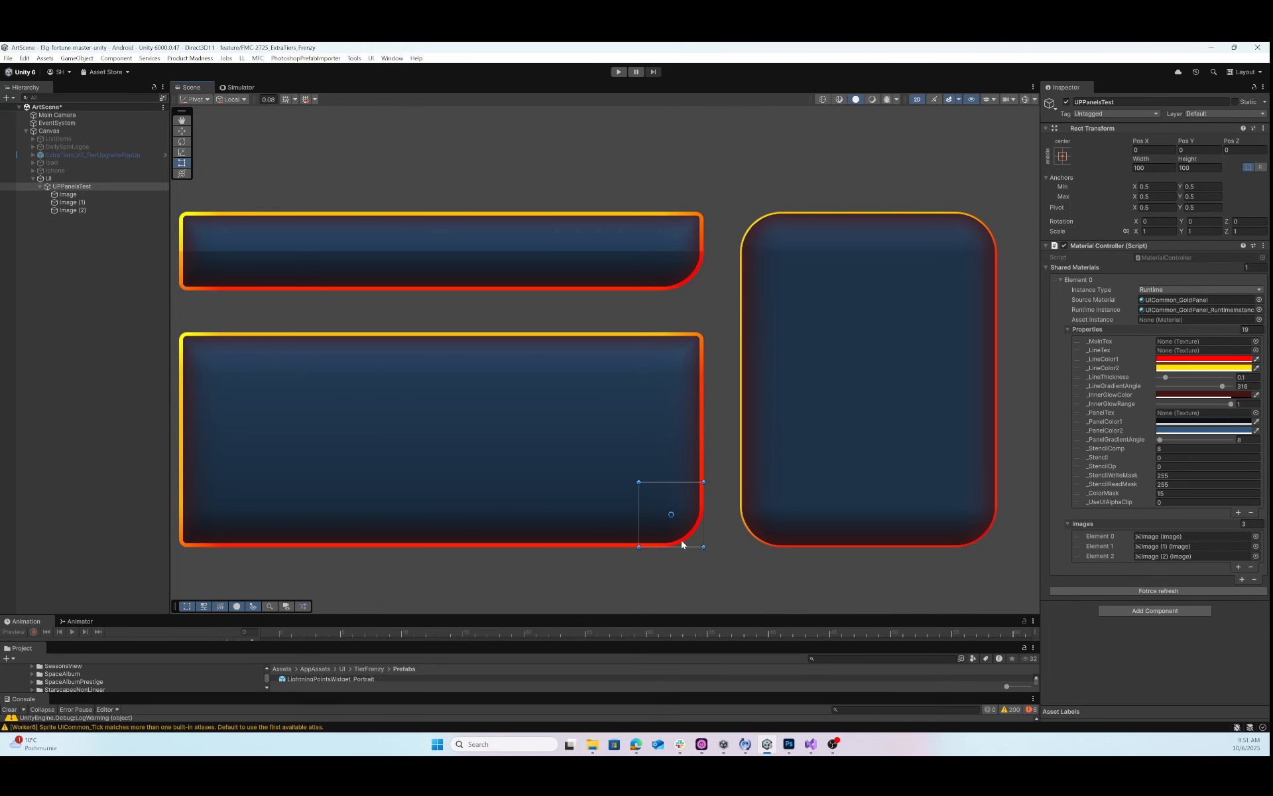
scroll(697, 524, up, 2)
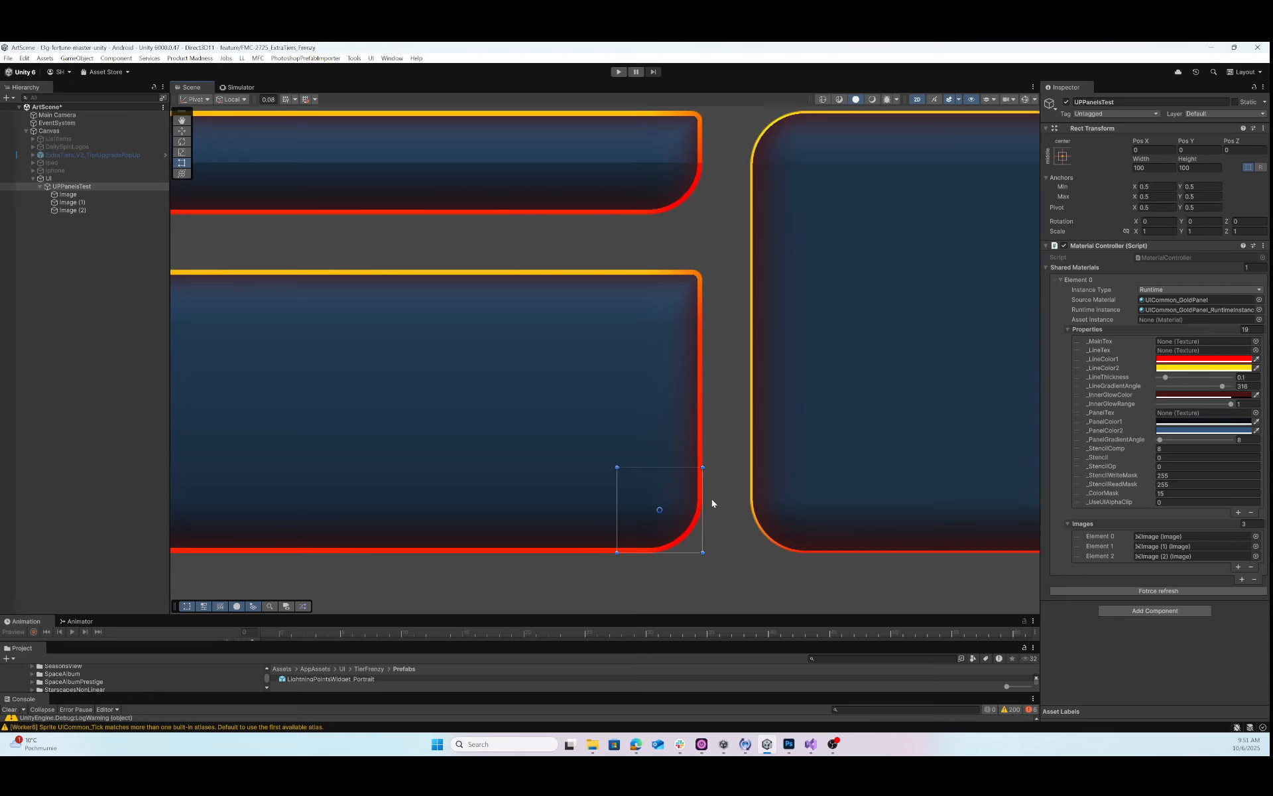
scroll(822, 408, down, 2)
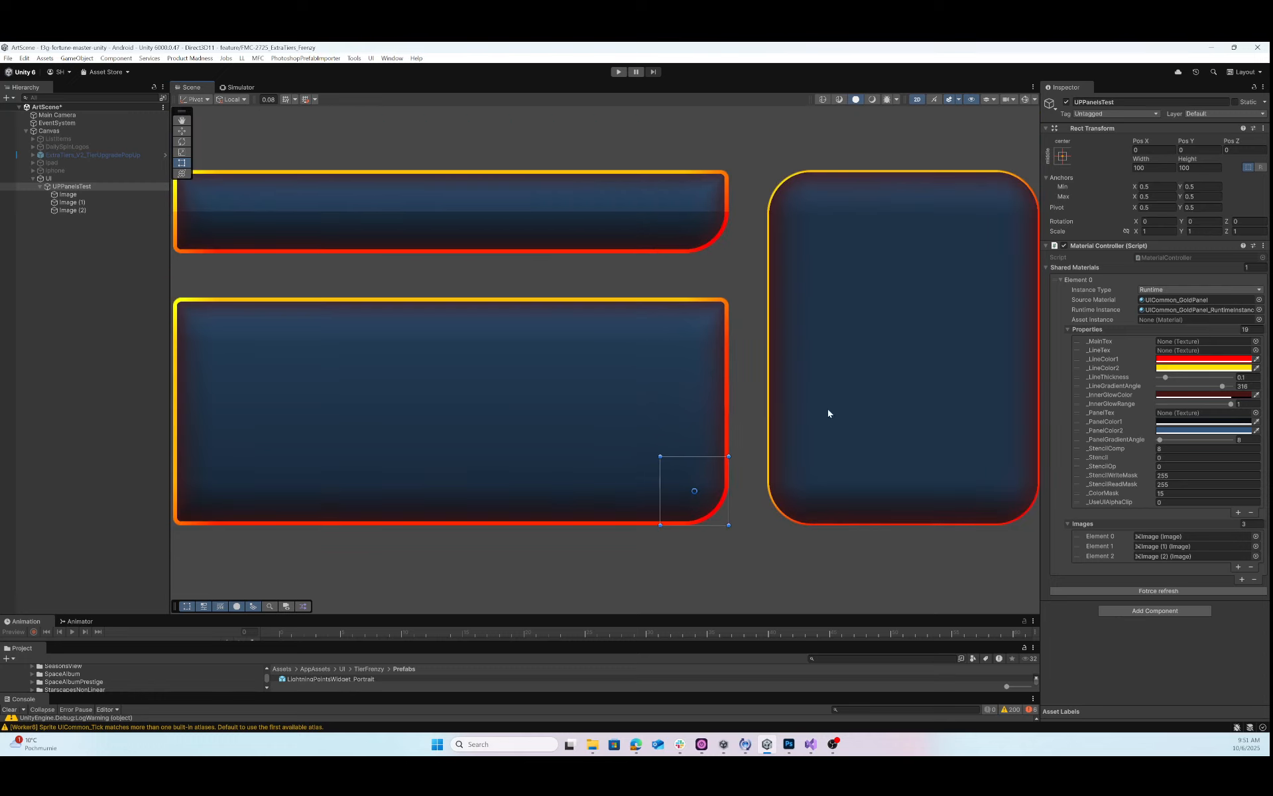
scroll(756, 338, down, 2)
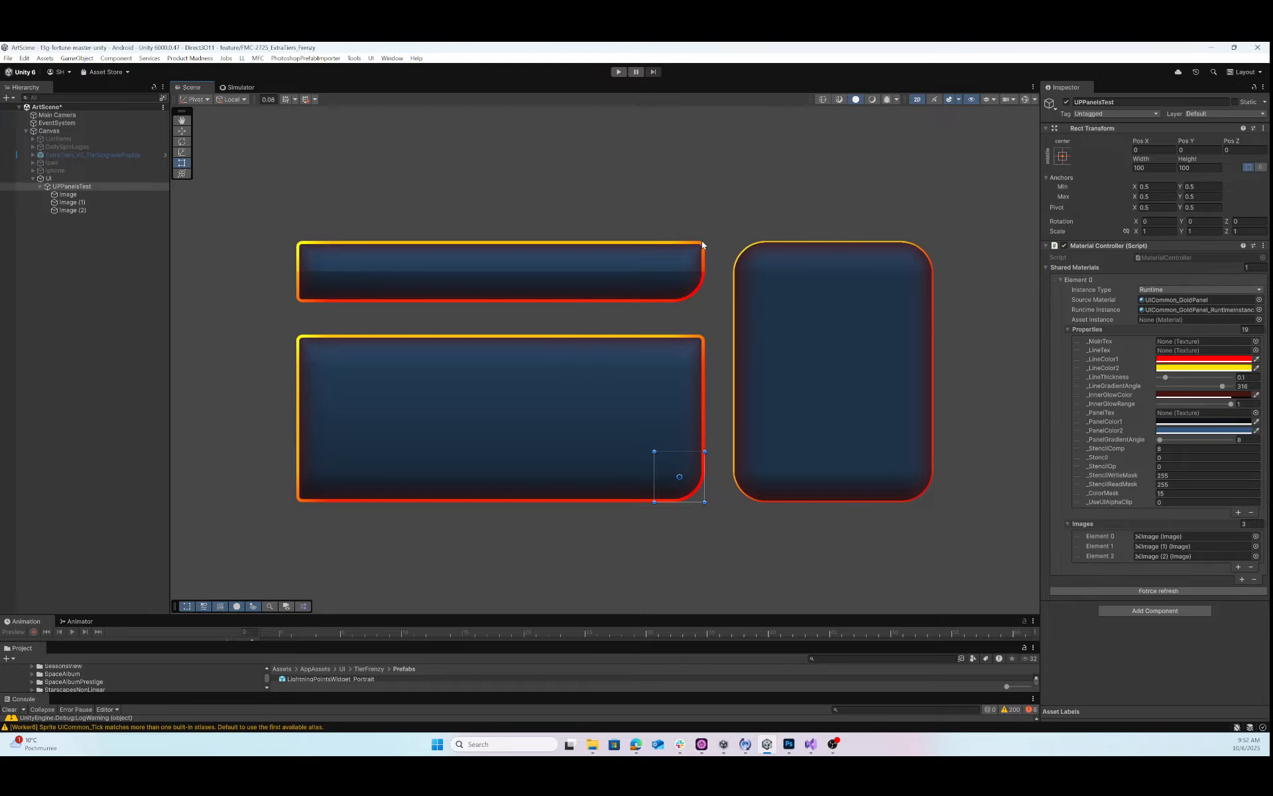
middle_drag(801, 360, 741, 376)
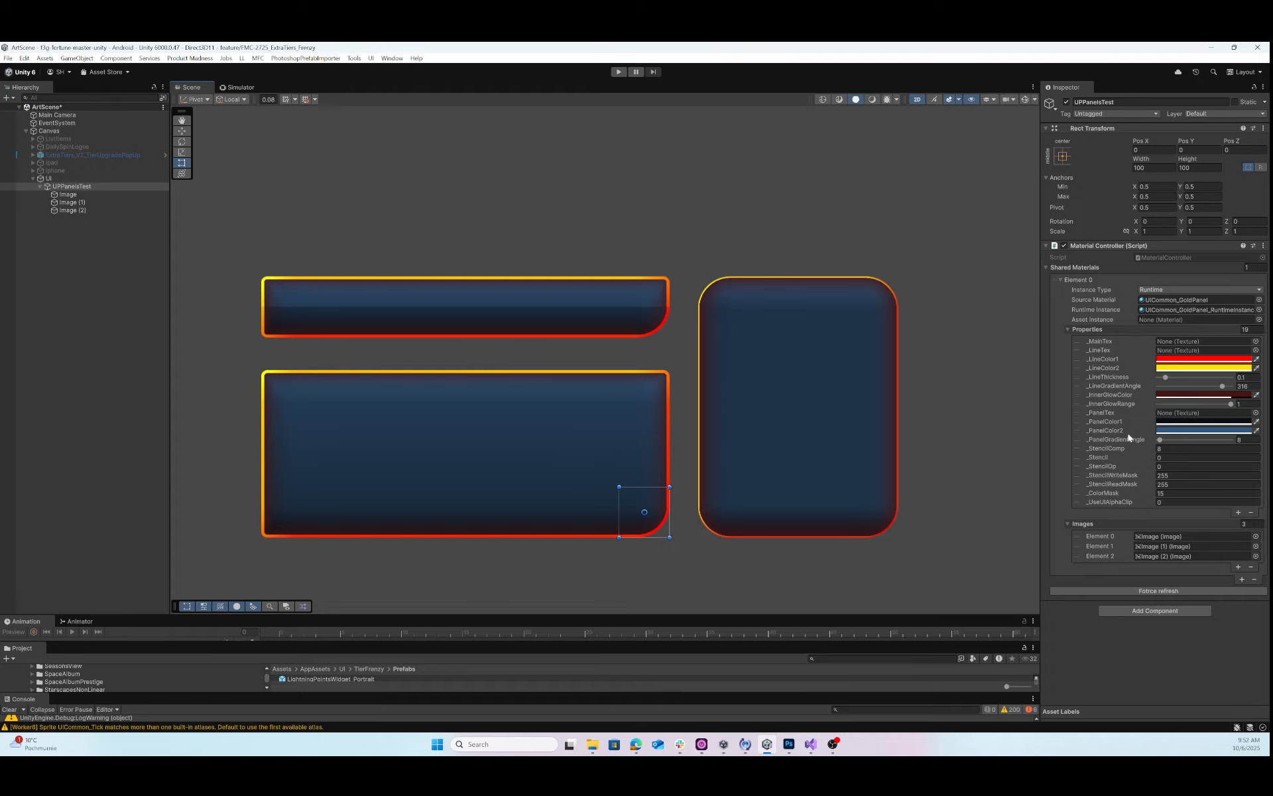
Search the textures for "gradie" and assign the TMPTexture green reflective gradient as the material's _PanelTex.
click(1255, 413)
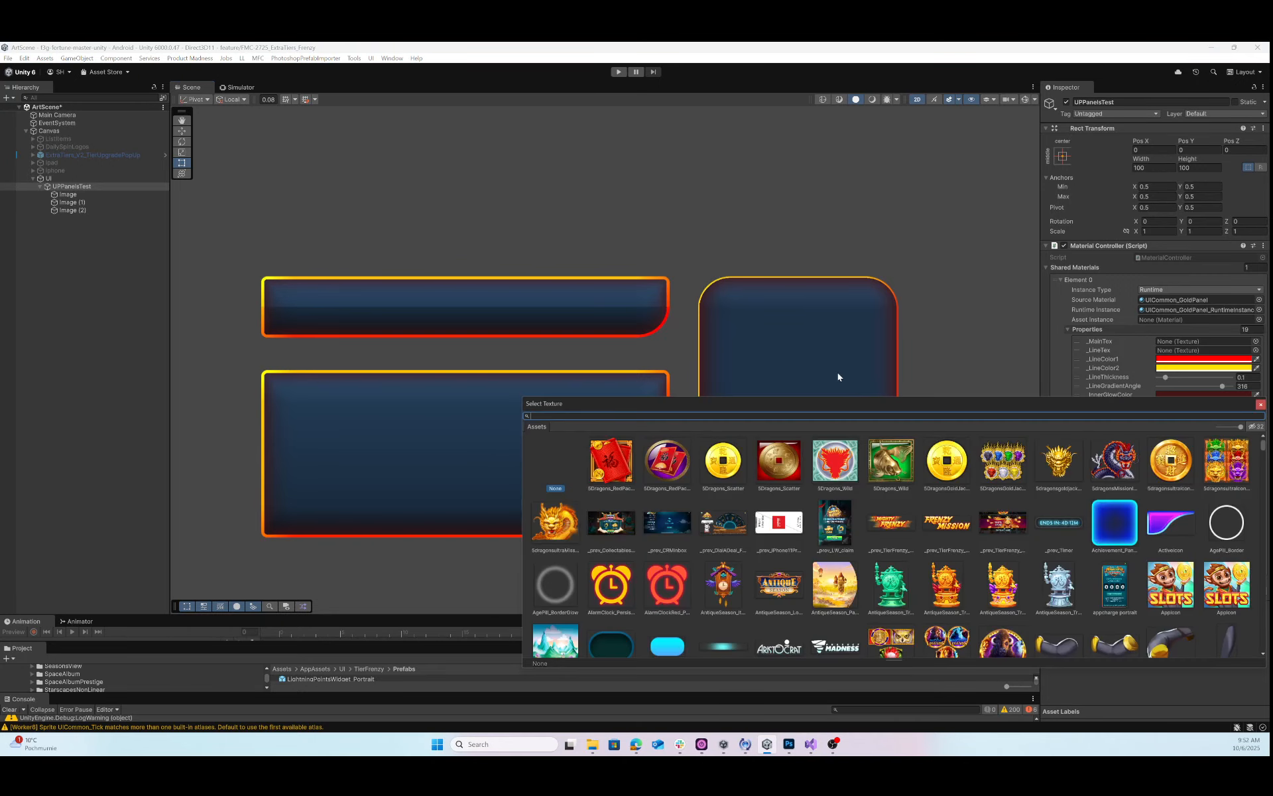
text(gra)
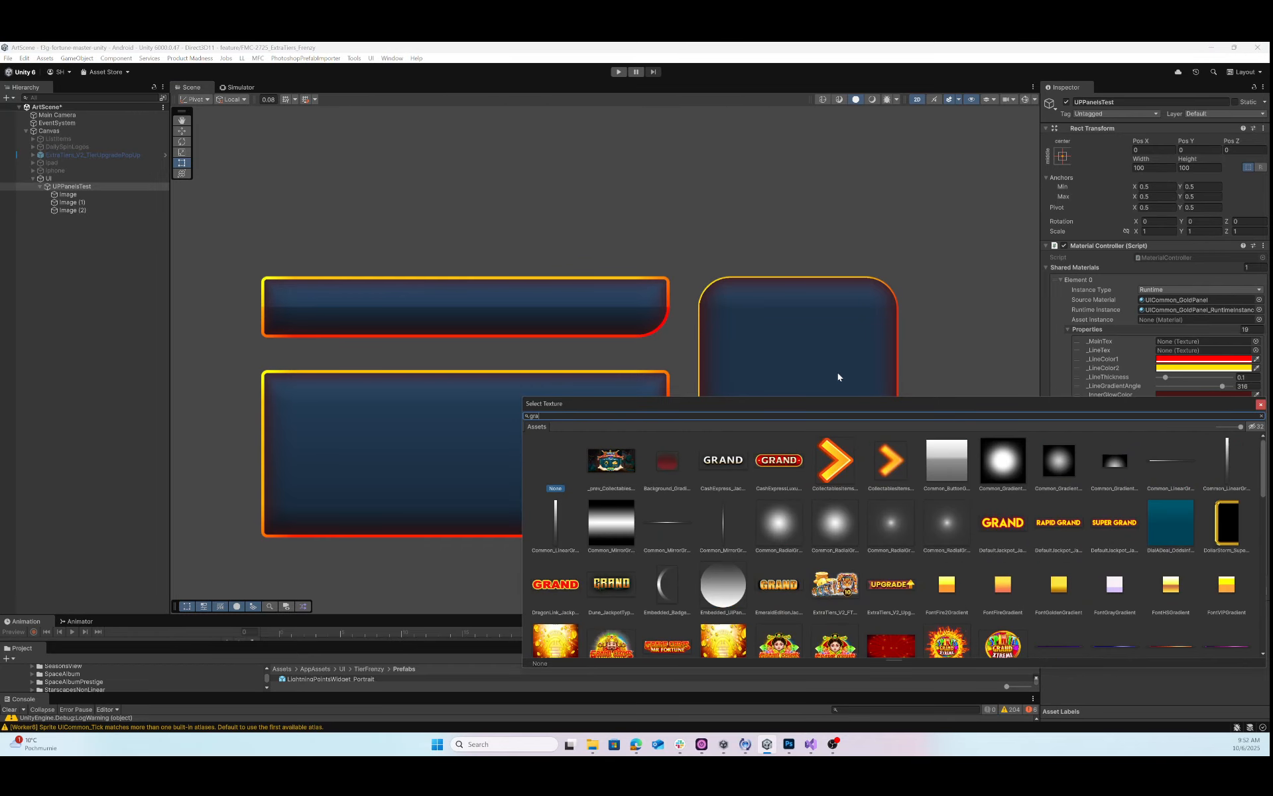
text(die)
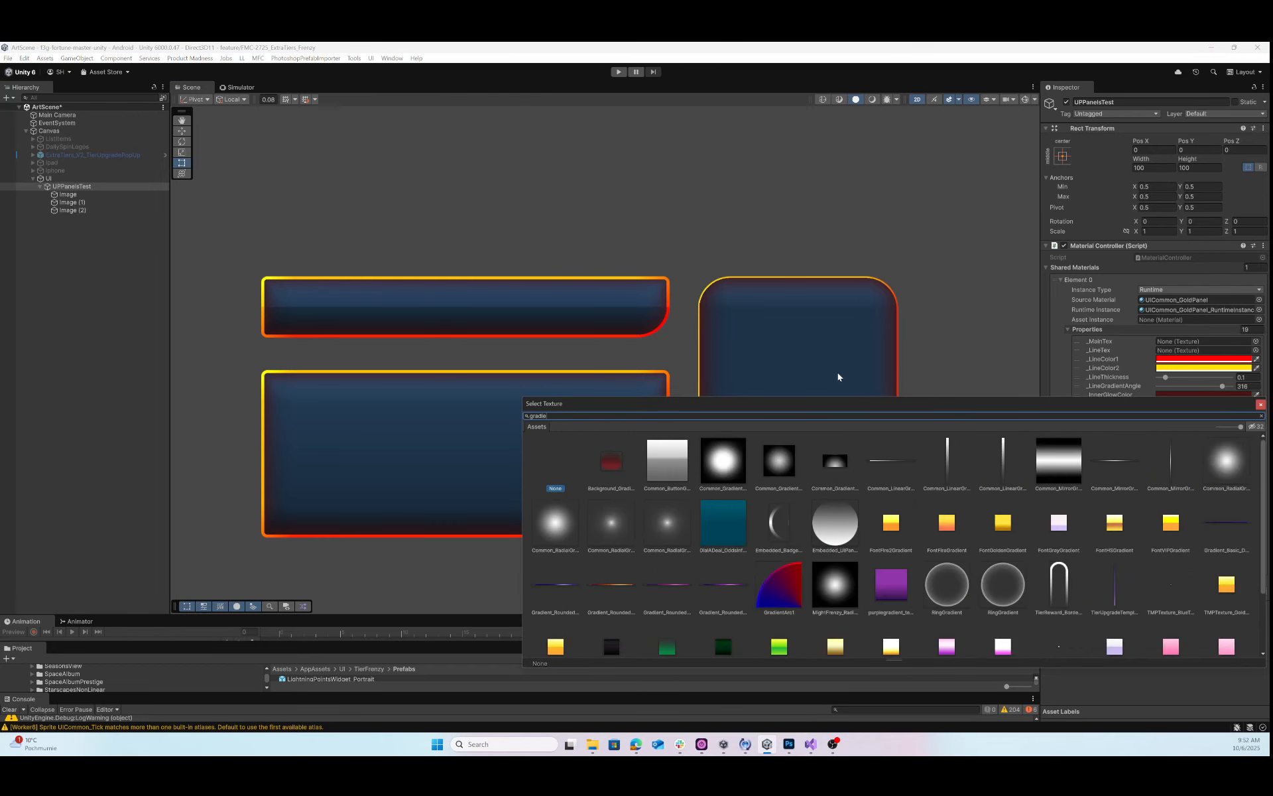
click(1003, 525)
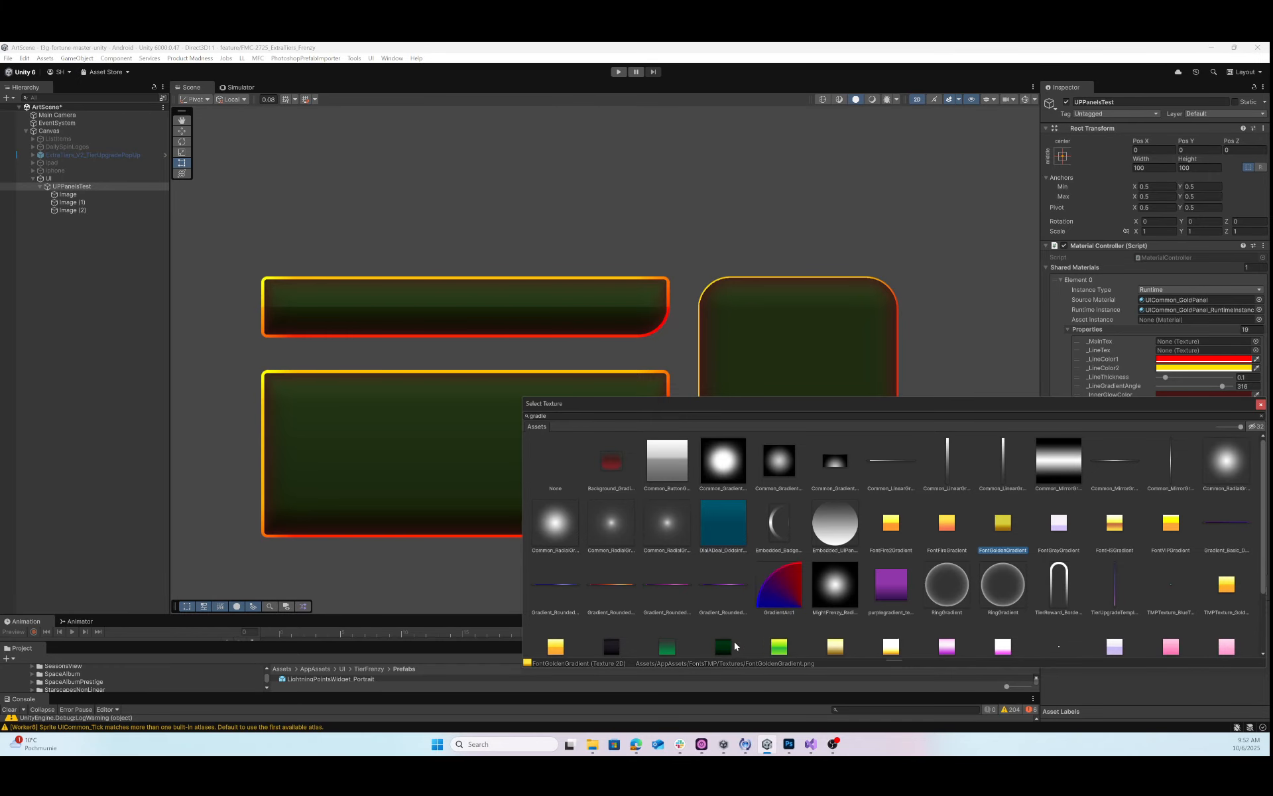
double_click(780, 650)
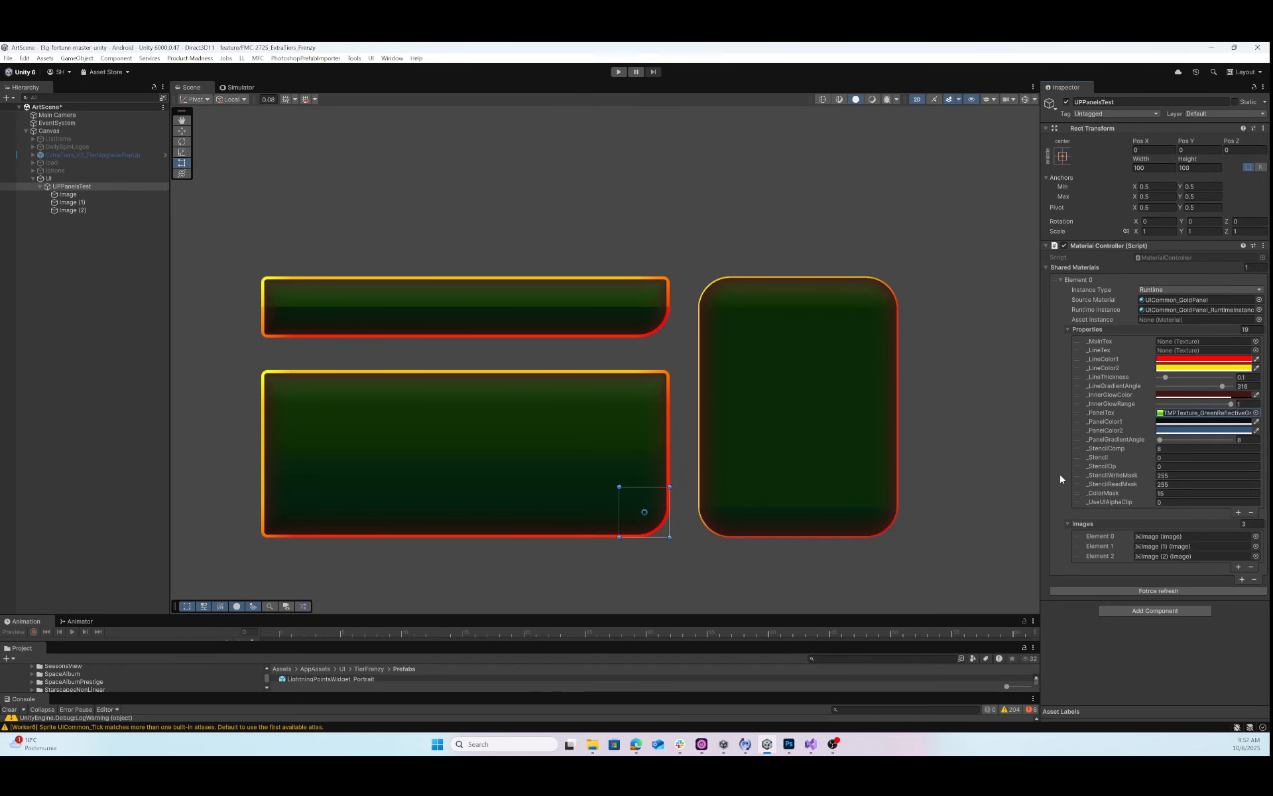
Set both _PanelColor1 and _PanelColor2 to white FFFFFF.
click(1204, 421)
click(1183, 473)
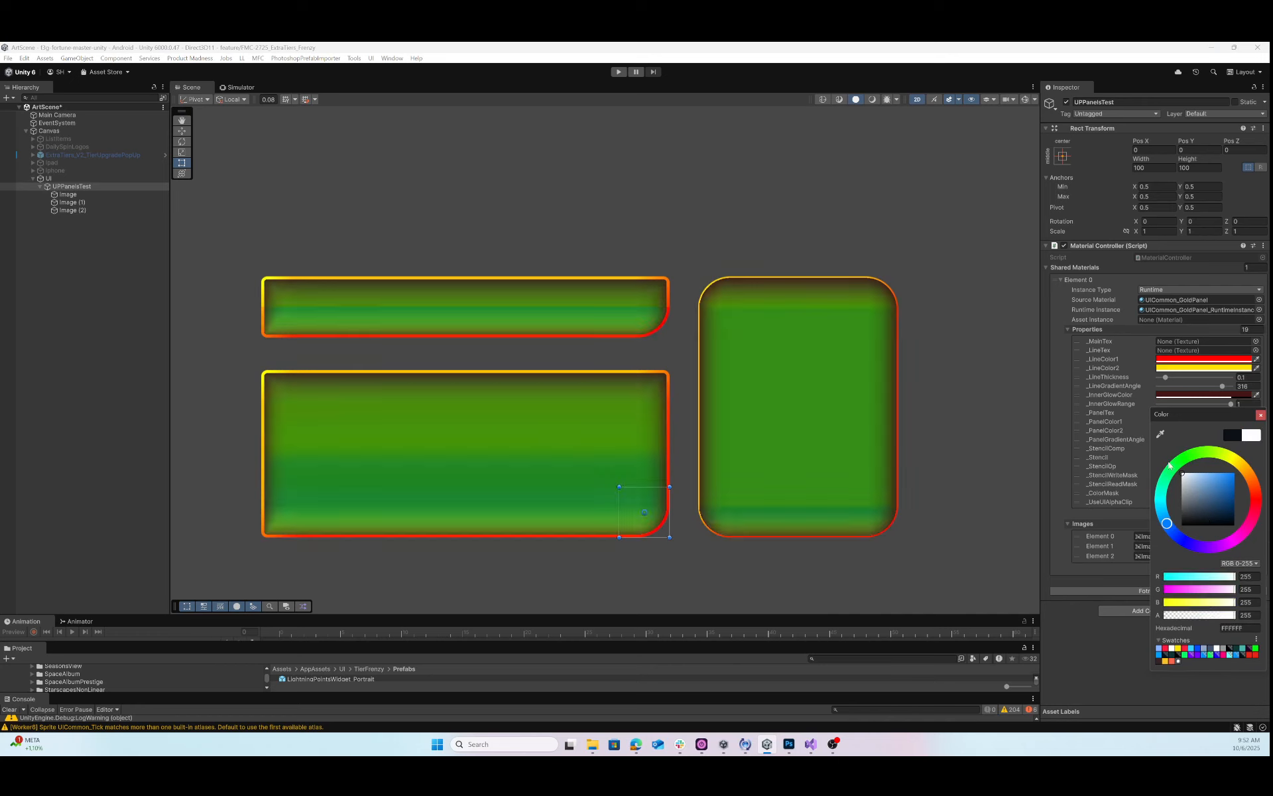
click(1261, 415)
click(1210, 431)
mouse_move(1195, 507)
mouse_down()
mouse_move(1165, 481)
mouse_move(1217, 529)
mouse_move(1136, 456)
mouse_up()
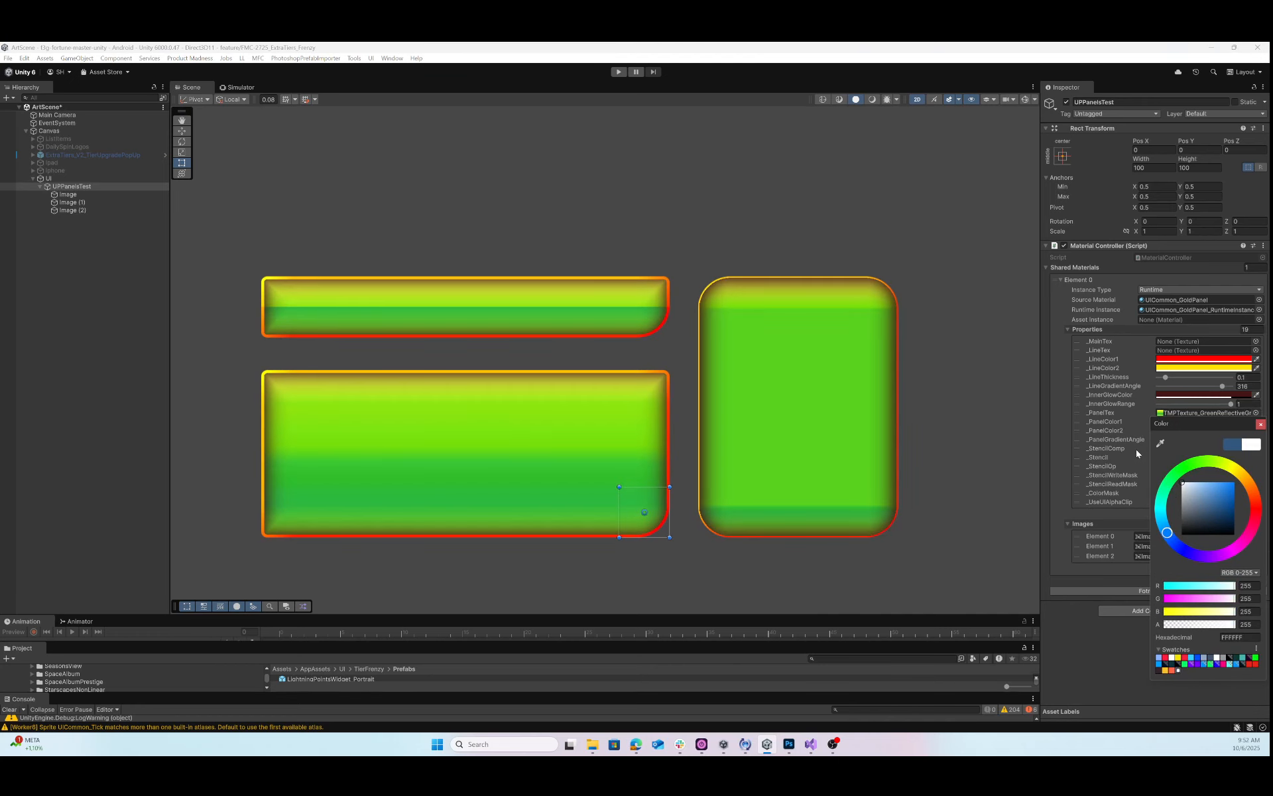
click(1261, 424)
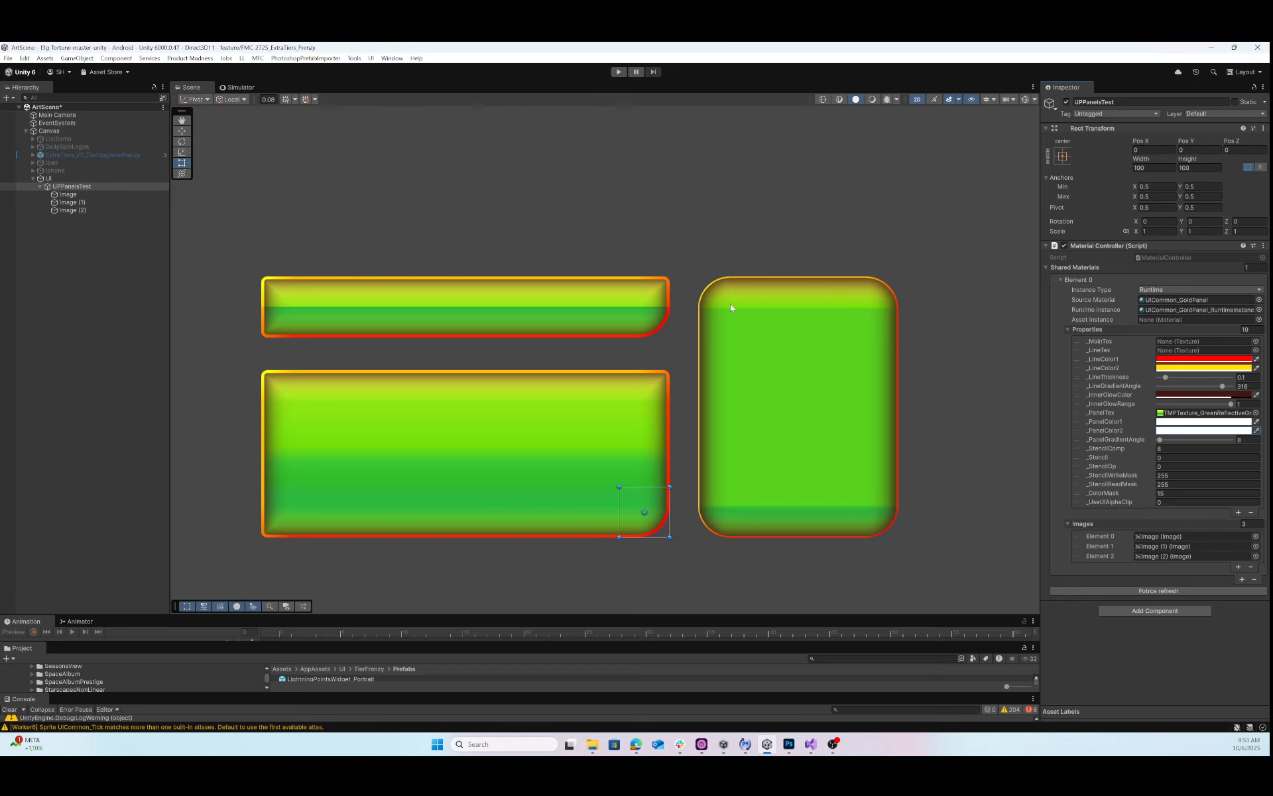
Add a second element to the Material Controller's shared materials and look over its properties and images.
click(1060, 280)
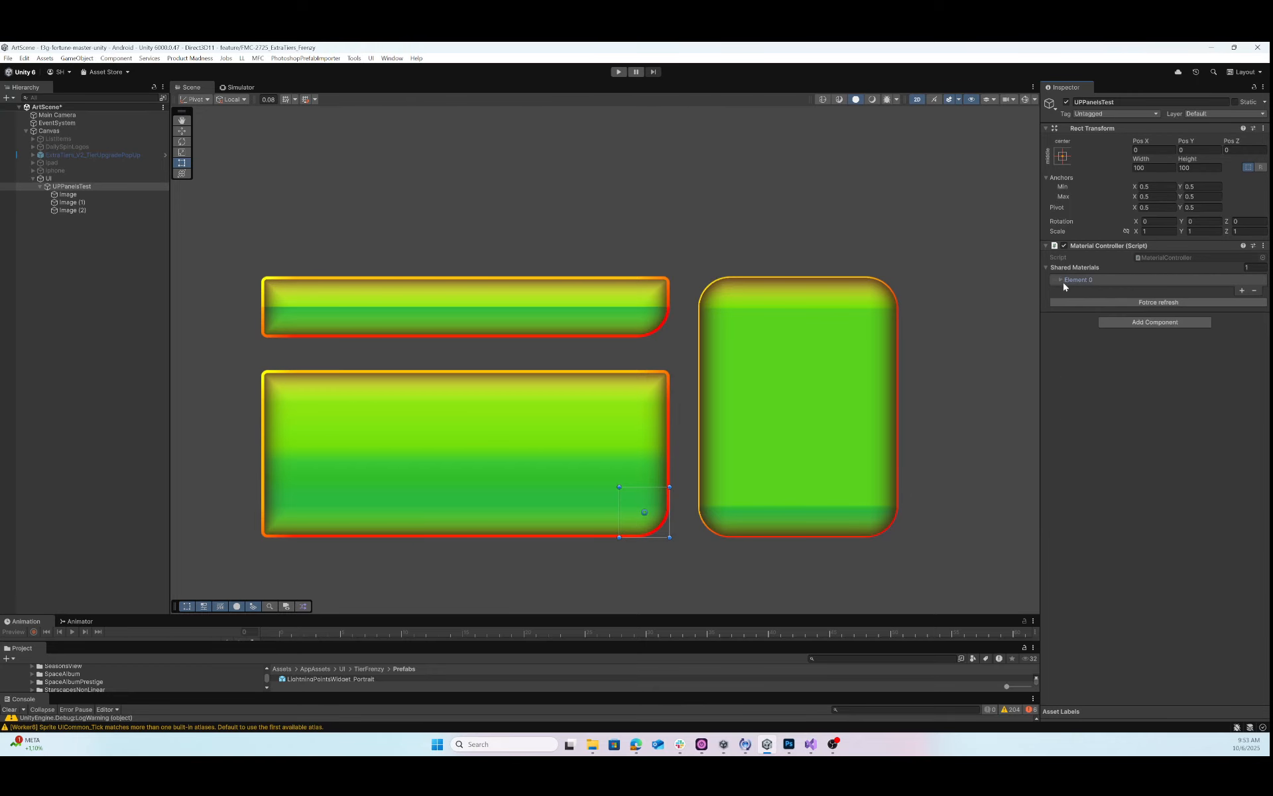
click(1242, 290)
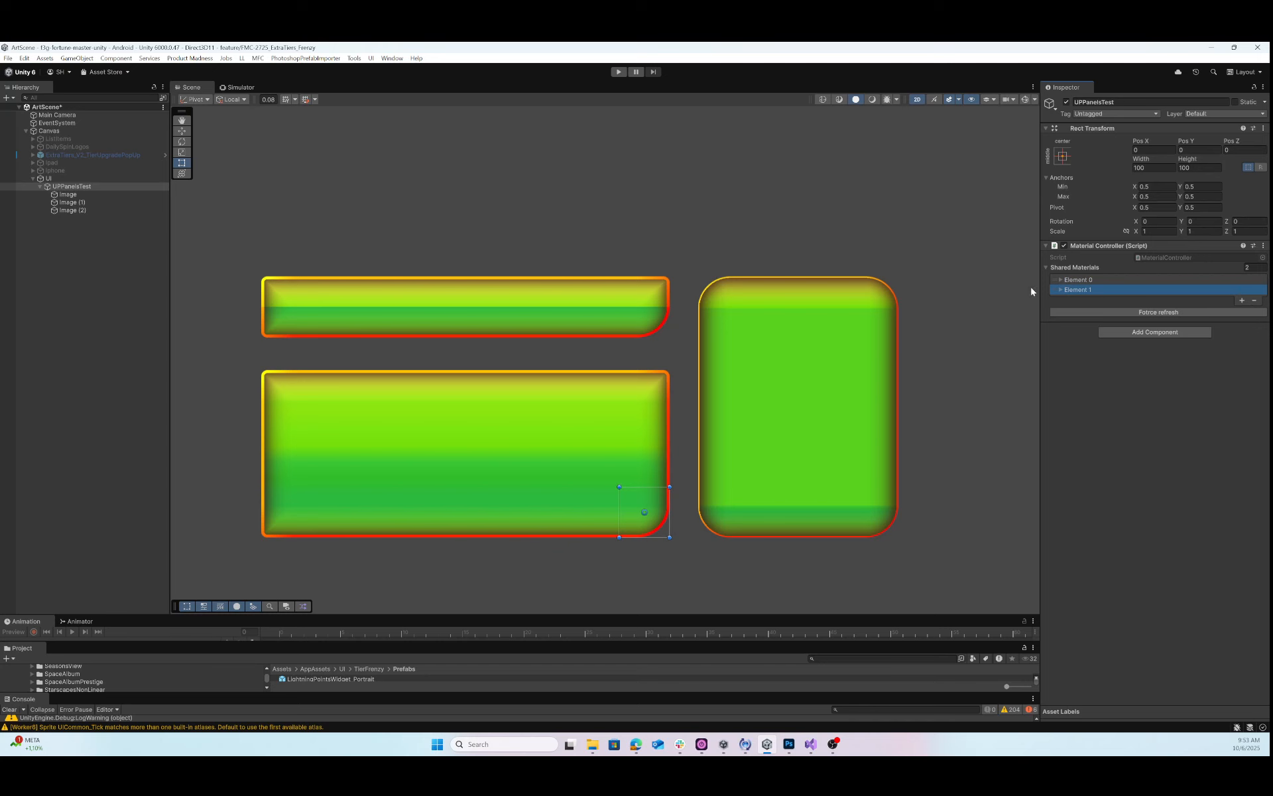
click(1061, 280)
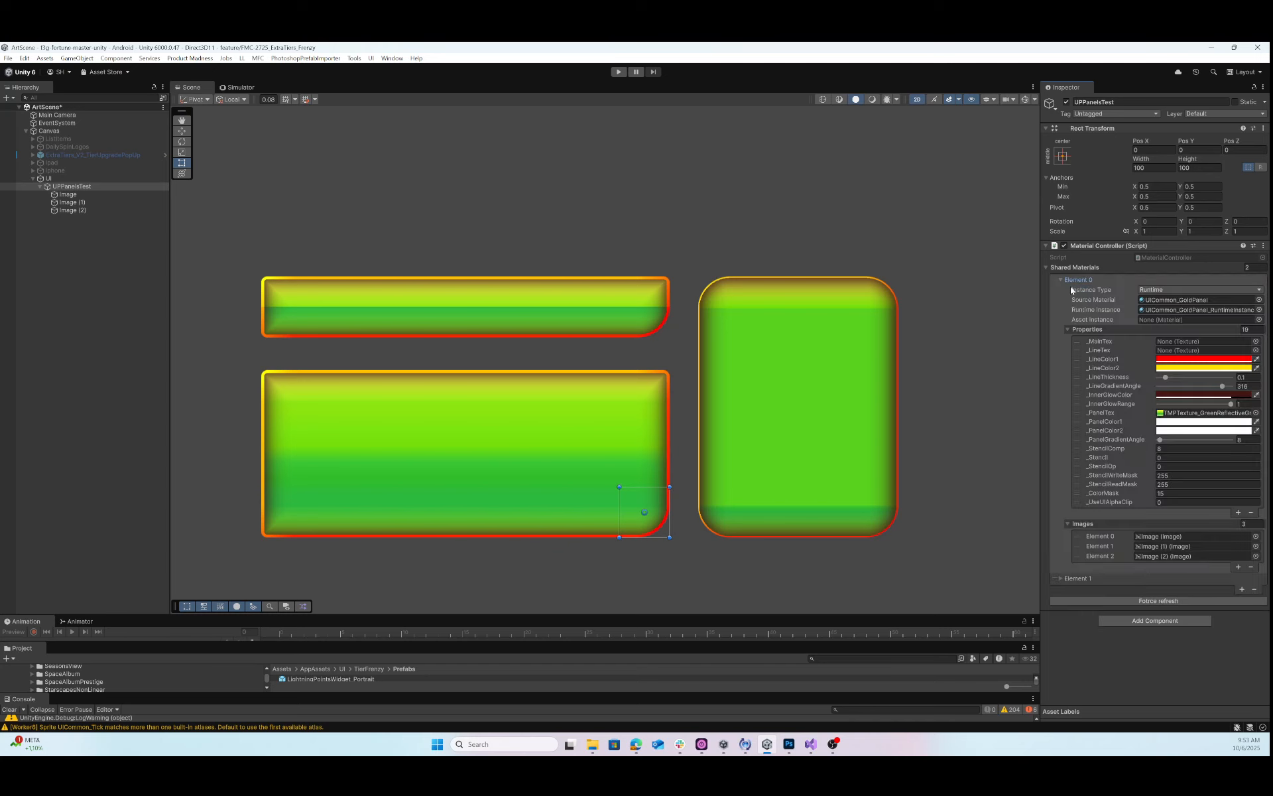
click(1063, 580)
scroll(1167, 464, down, 6)
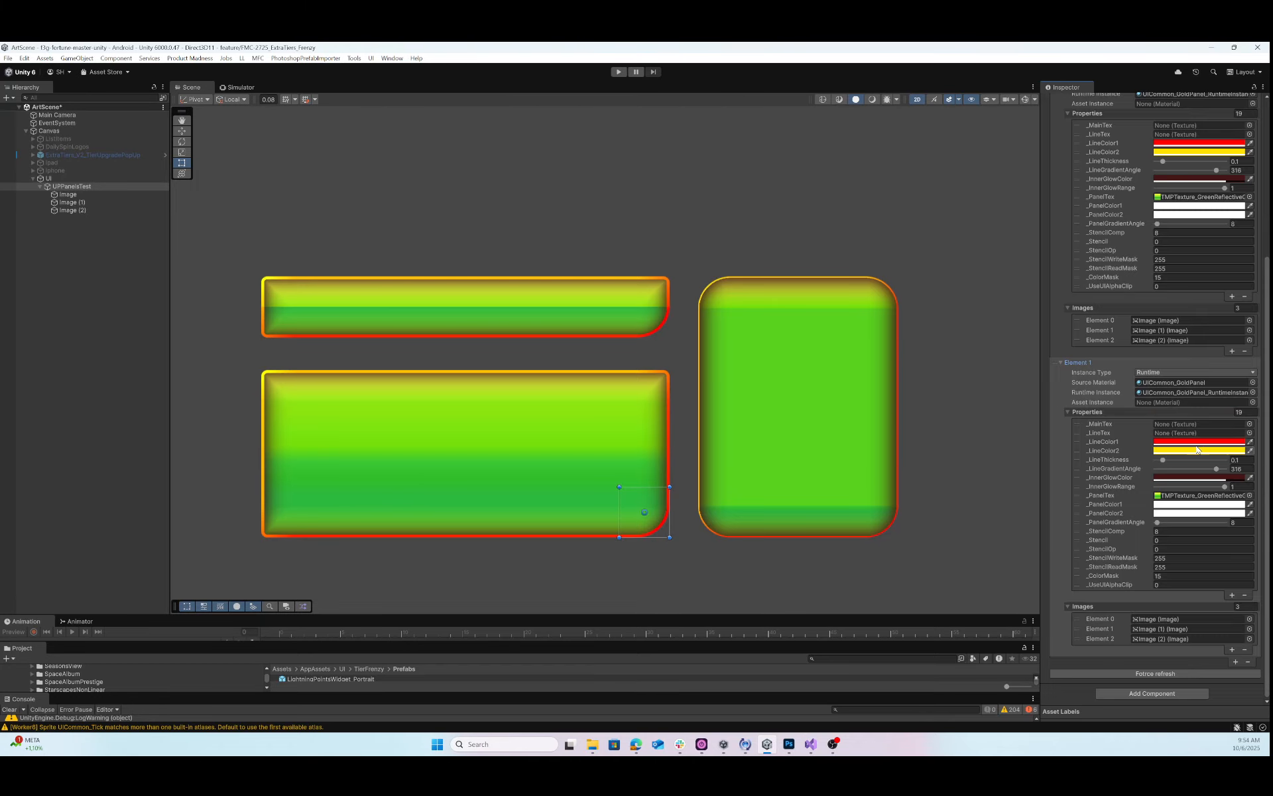
scroll(1127, 425, up, 3)
click(1059, 469)
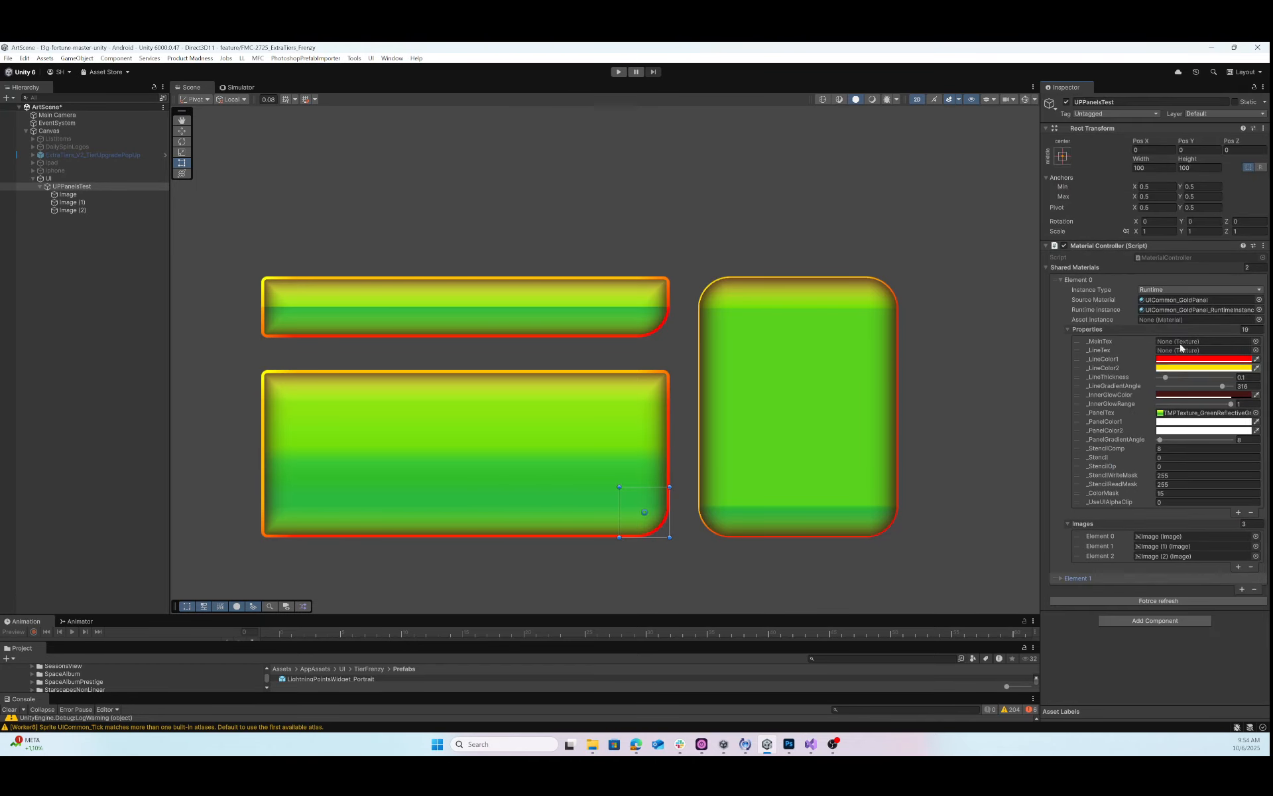